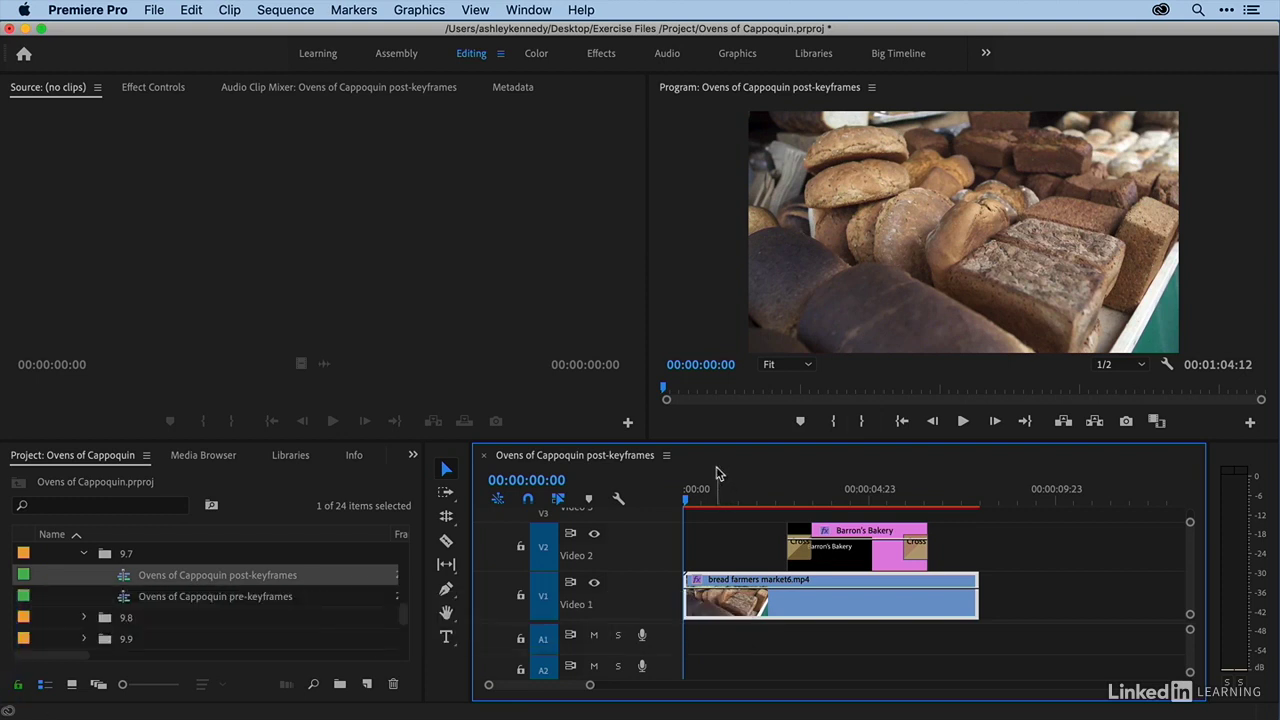
Play the finished post-keyframes sequence and examine the effect keyframes on its bread farmers market6.mp4 clip
{"action": "key", "text": "space"}
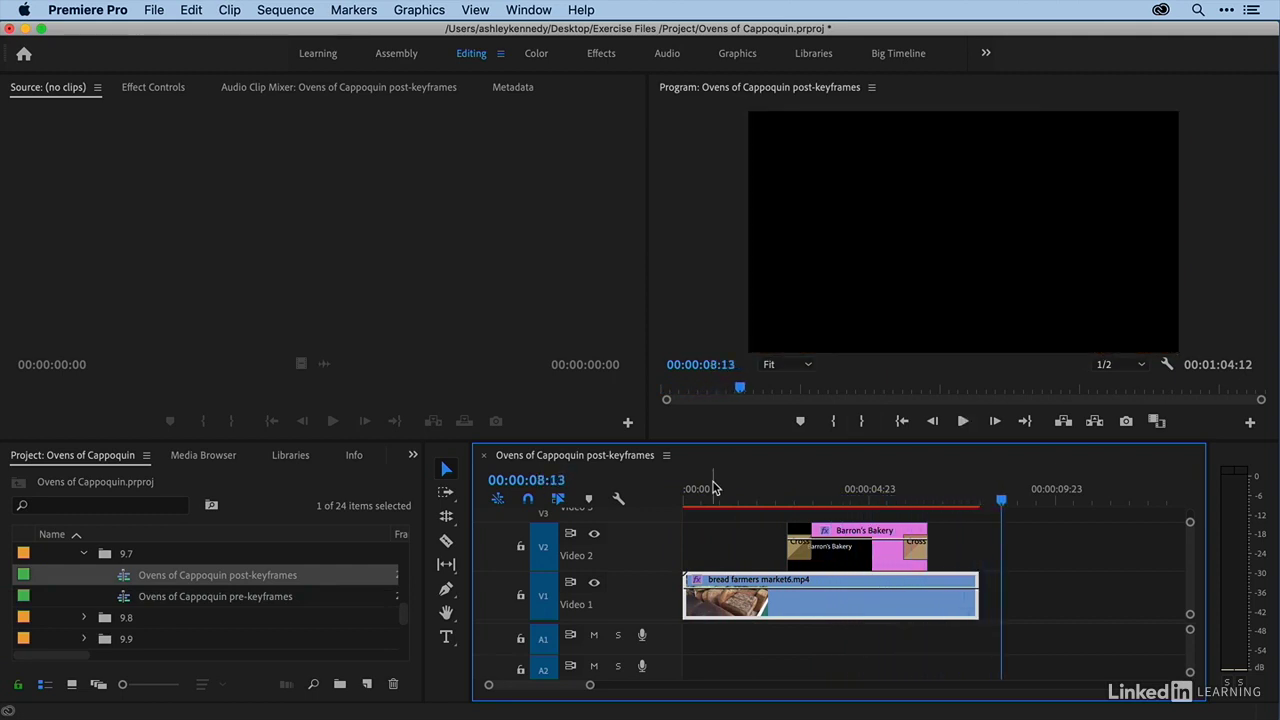
{"action": "left_click_drag", "start_coordinate": [711, 489], "coordinate": [677, 488]}
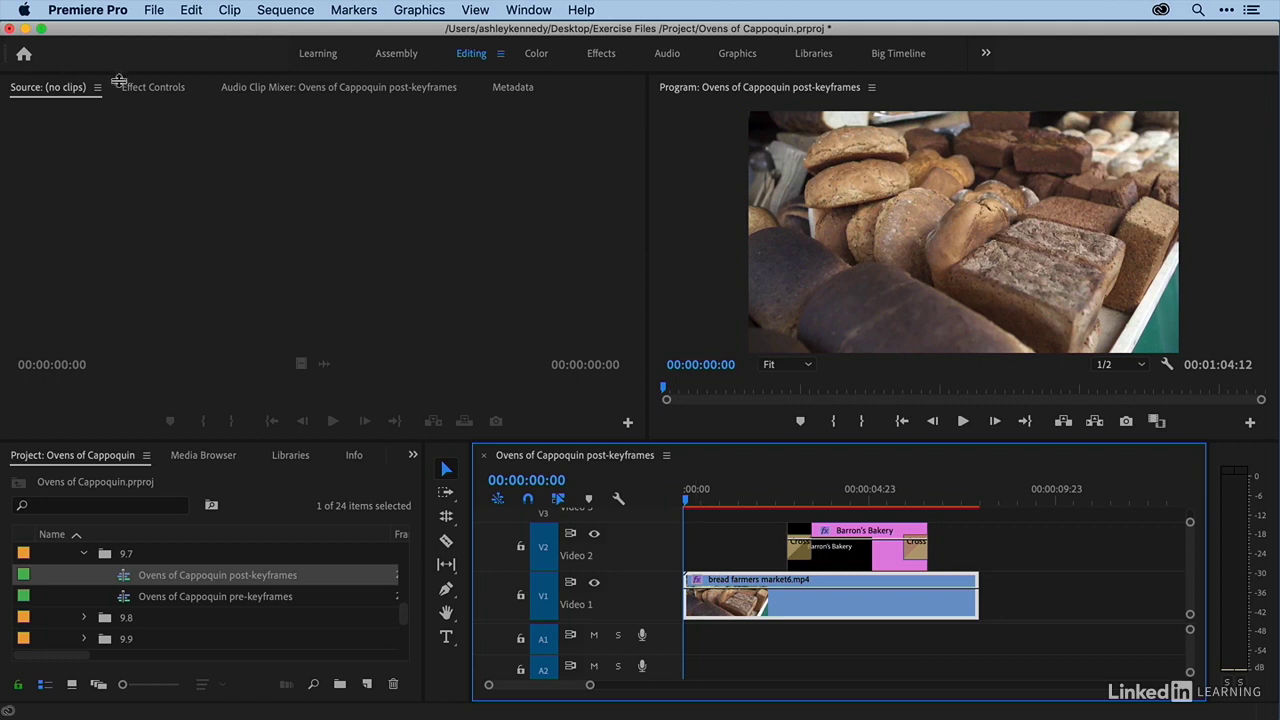
{"action": "left_click", "coordinate": [155, 90]}
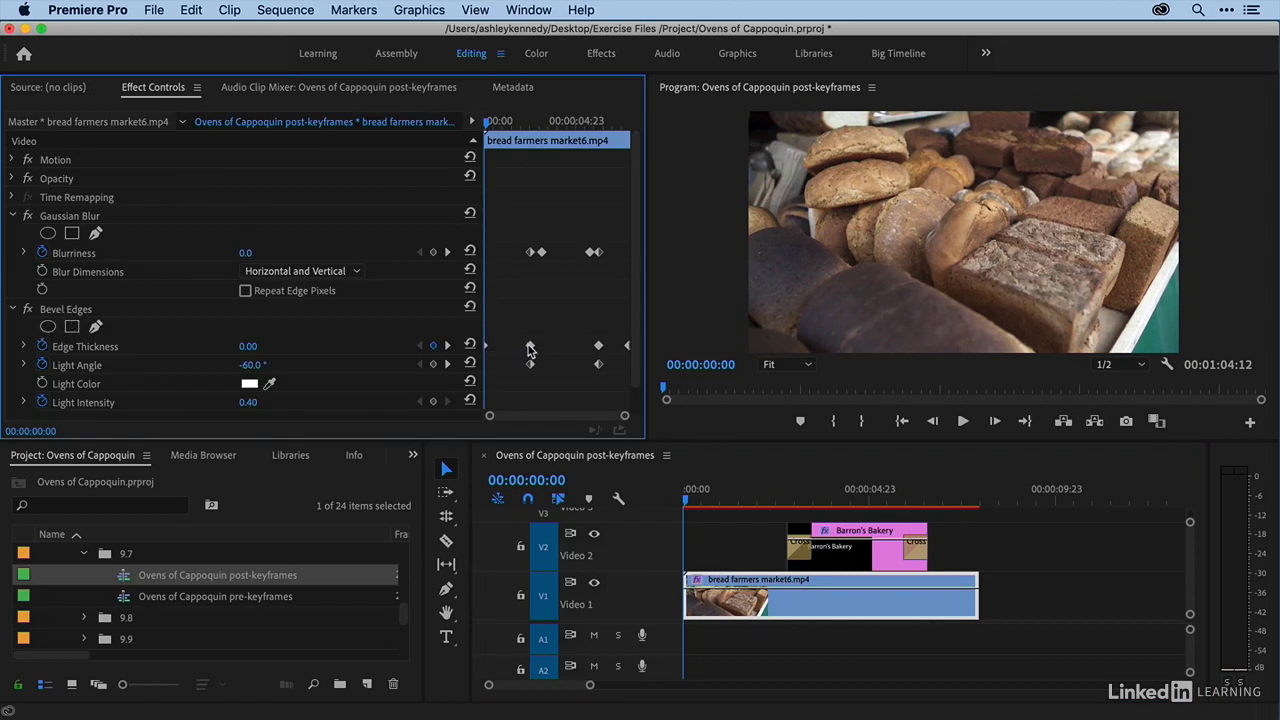
{"action": "mouse_move", "coordinate": [487, 121]}
{"action": "left_mouse_down"}
{"action": "mouse_move", "coordinate": [631, 140]}
{"action": "mouse_move", "coordinate": [478, 135]}
{"action": "left_mouse_up"}
{"action": "mouse_move", "coordinate": [496, 130]}
{"action": "left_mouse_down"}
{"action": "mouse_move", "coordinate": [606, 152]}
{"action": "mouse_move", "coordinate": [476, 148]}
{"action": "mouse_move", "coordinate": [545, 129]}
{"action": "mouse_move", "coordinate": [624, 144]}
{"action": "mouse_move", "coordinate": [476, 140]}
{"action": "left_mouse_up"}
Open the Ovens of Cappoquin pre-keyframes sequence and apply the Gaussian Blur effect to its first clip, bread farmers market6.mp4
{"action": "double_click", "coordinate": [122, 598]}
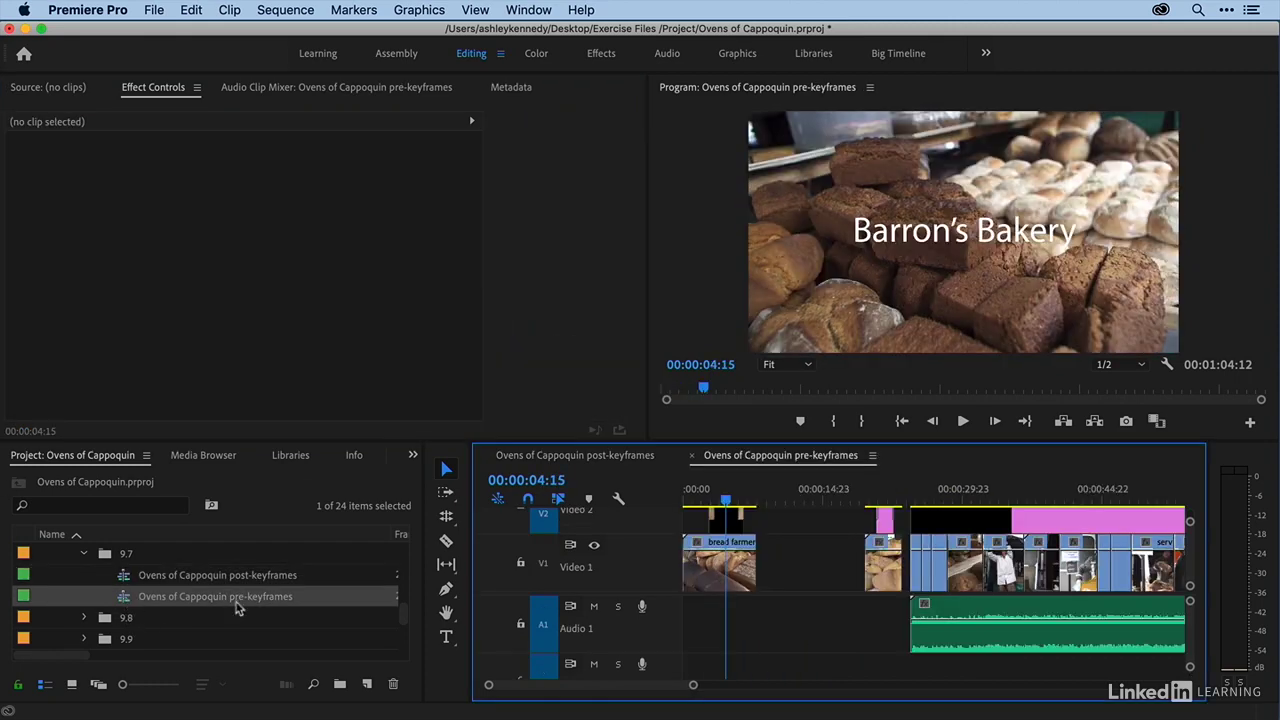
{"action": "left_click", "coordinate": [724, 566]}
{"action": "left_click", "coordinate": [413, 455]}
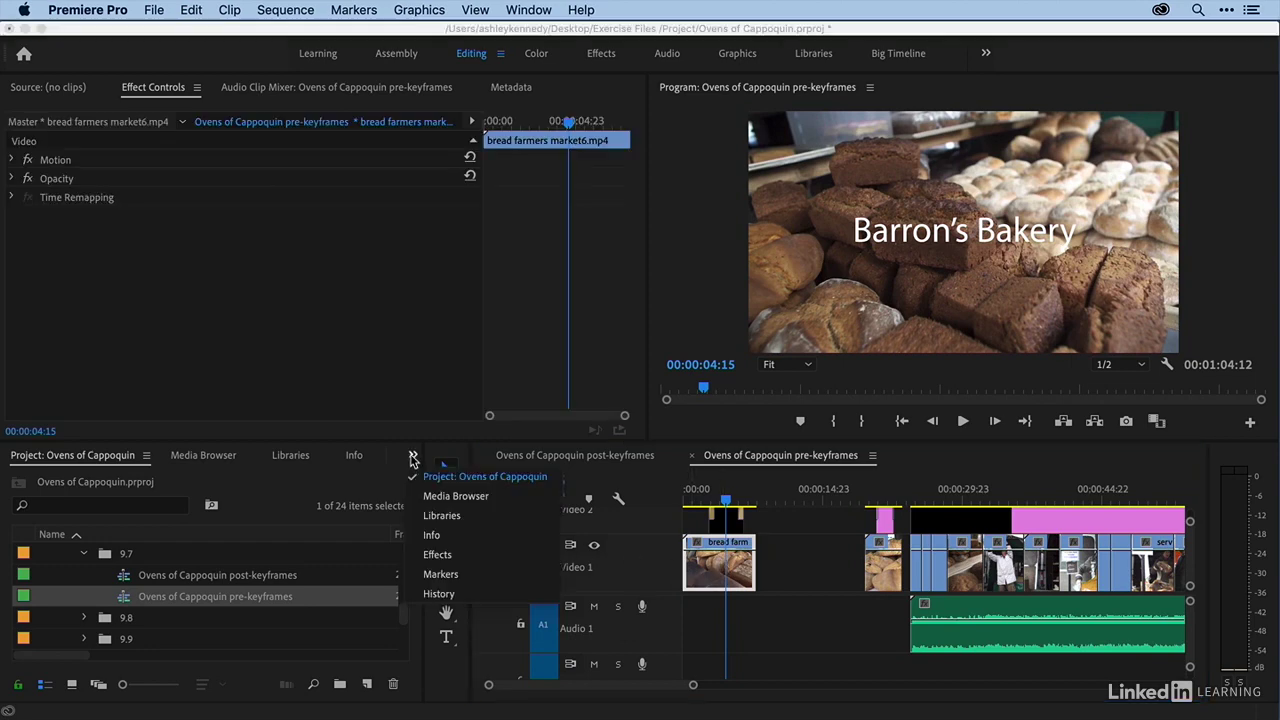
{"action": "left_click", "coordinate": [428, 555]}
{"action": "left_click", "coordinate": [111, 480]}
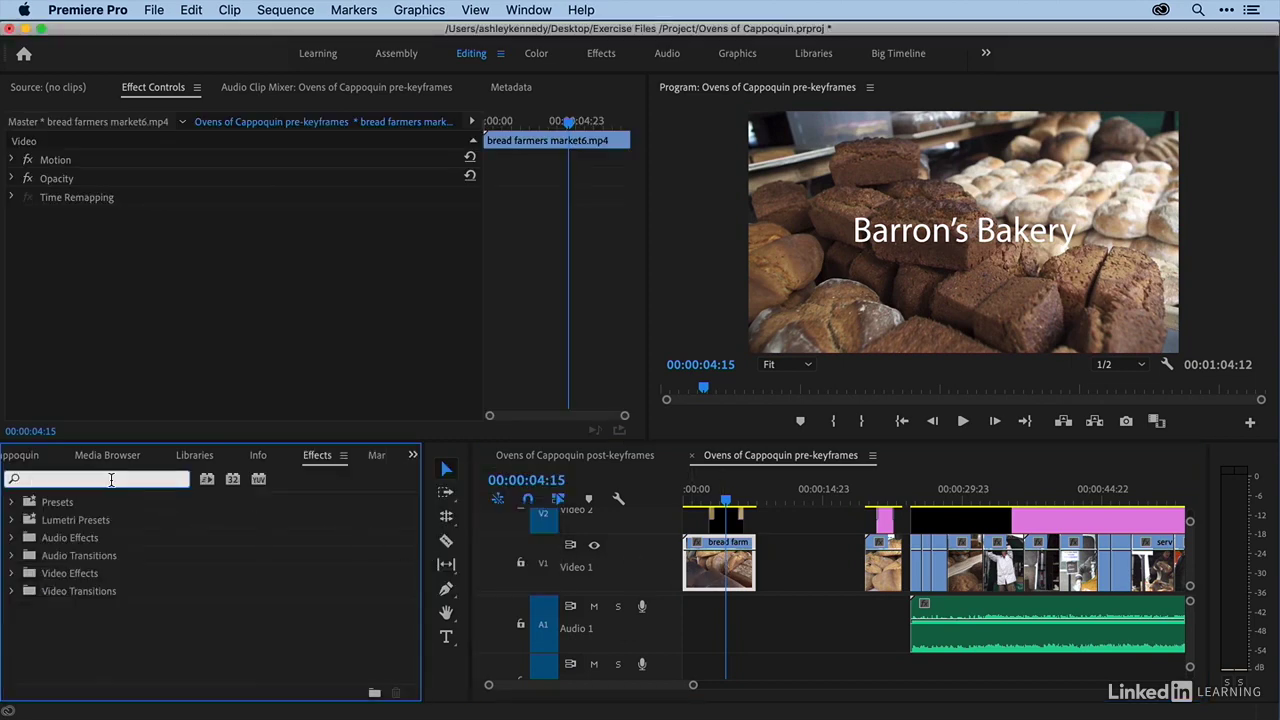
{"action": "type", "text": "gaussian"}
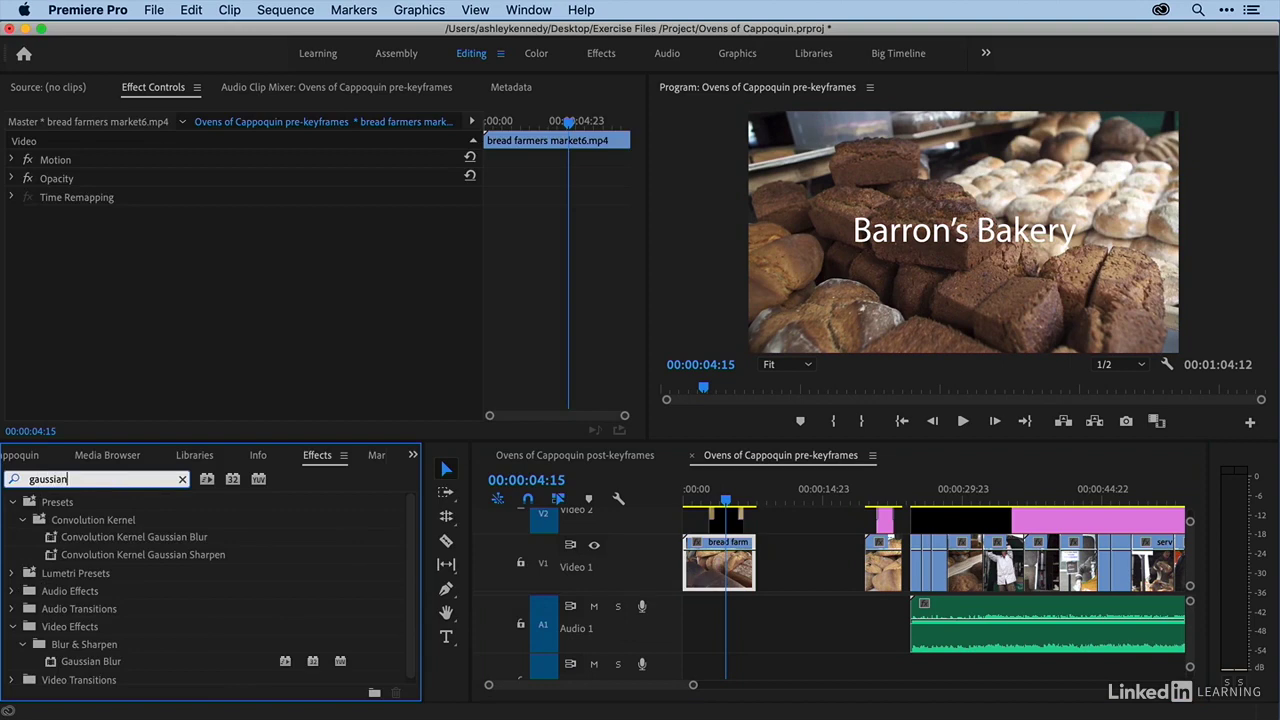
{"action": "left_click_drag", "start_coordinate": [88, 661], "coordinate": [121, 330]}
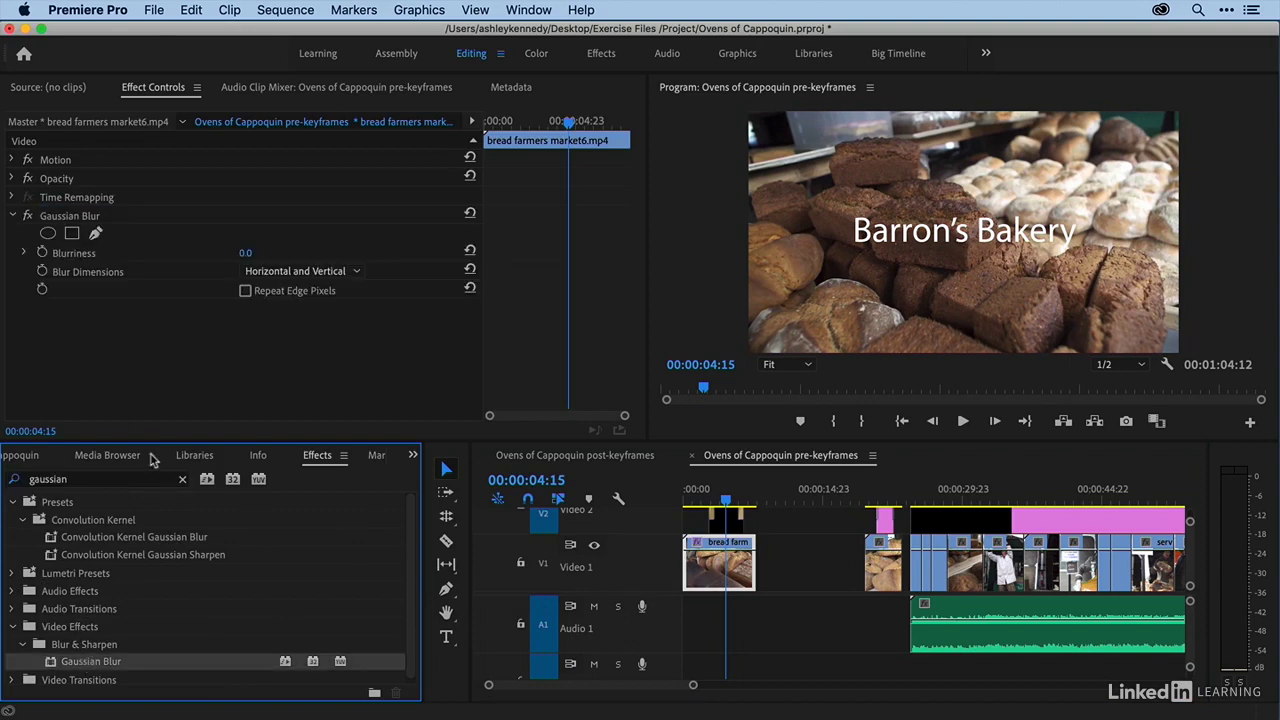
Find the Bevel Edges video effect and apply it to the bread farmers market6.mp4 clip
{"action": "left_click", "coordinate": [183, 481]}
{"action": "type", "text": "bevel"}
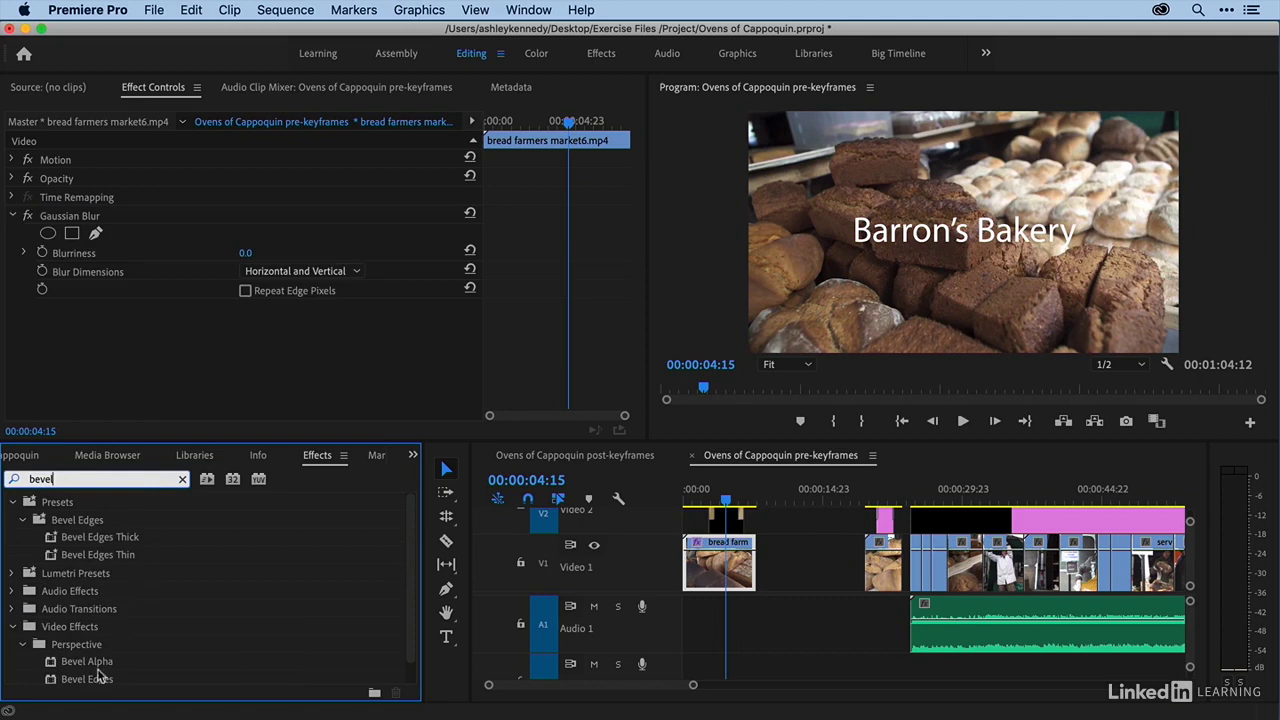
{"action": "left_click_drag", "start_coordinate": [98, 677], "coordinate": [146, 345]}
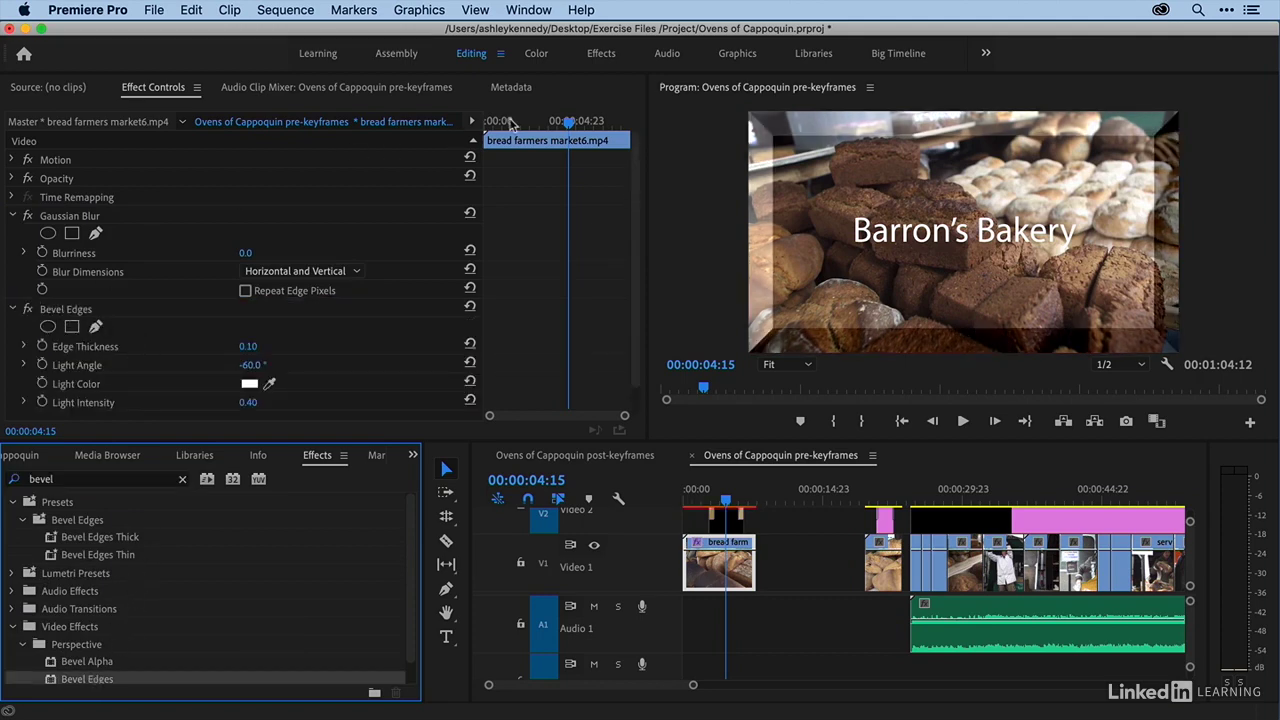
Set the Bevel Edges Edge Thickness to 0 at the clip's start and turn on its keyframing there
{"action": "left_click_drag", "start_coordinate": [510, 122], "coordinate": [472, 122]}
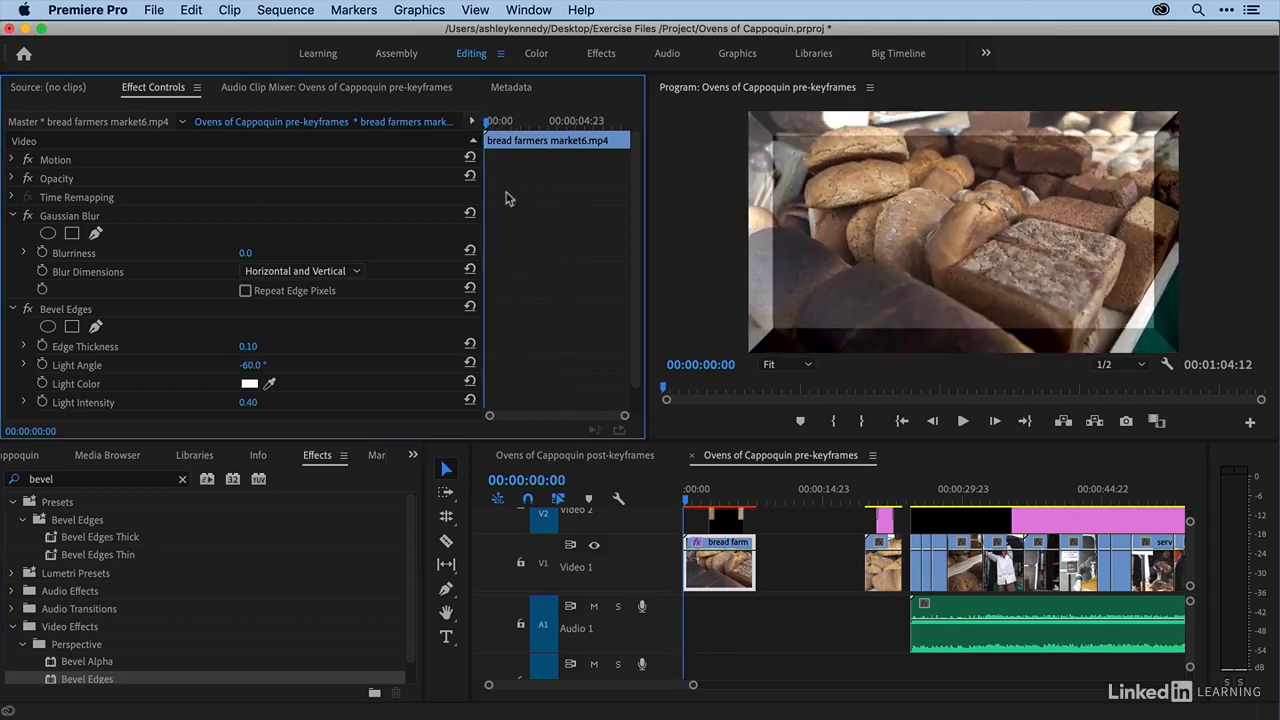
{"action": "left_click", "coordinate": [546, 566]}
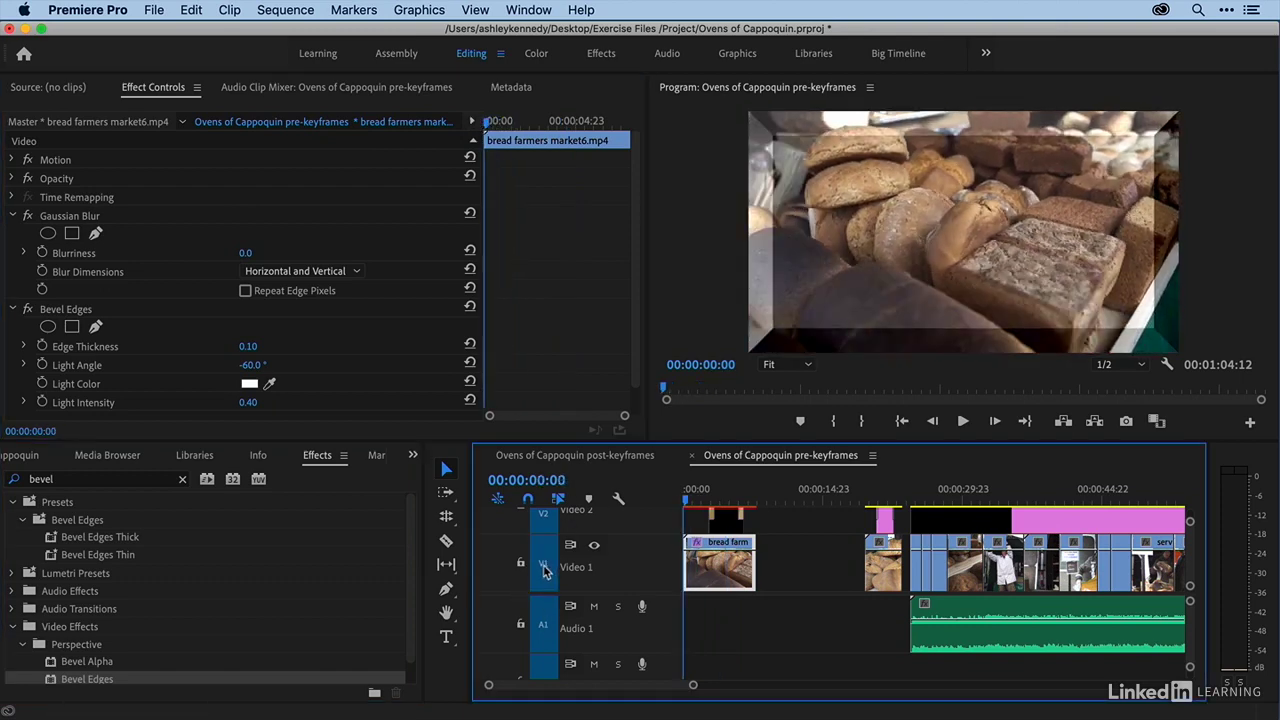
{"action": "scroll", "coordinate": [544, 620], "scroll_direction": "up", "scroll_amount": 2}
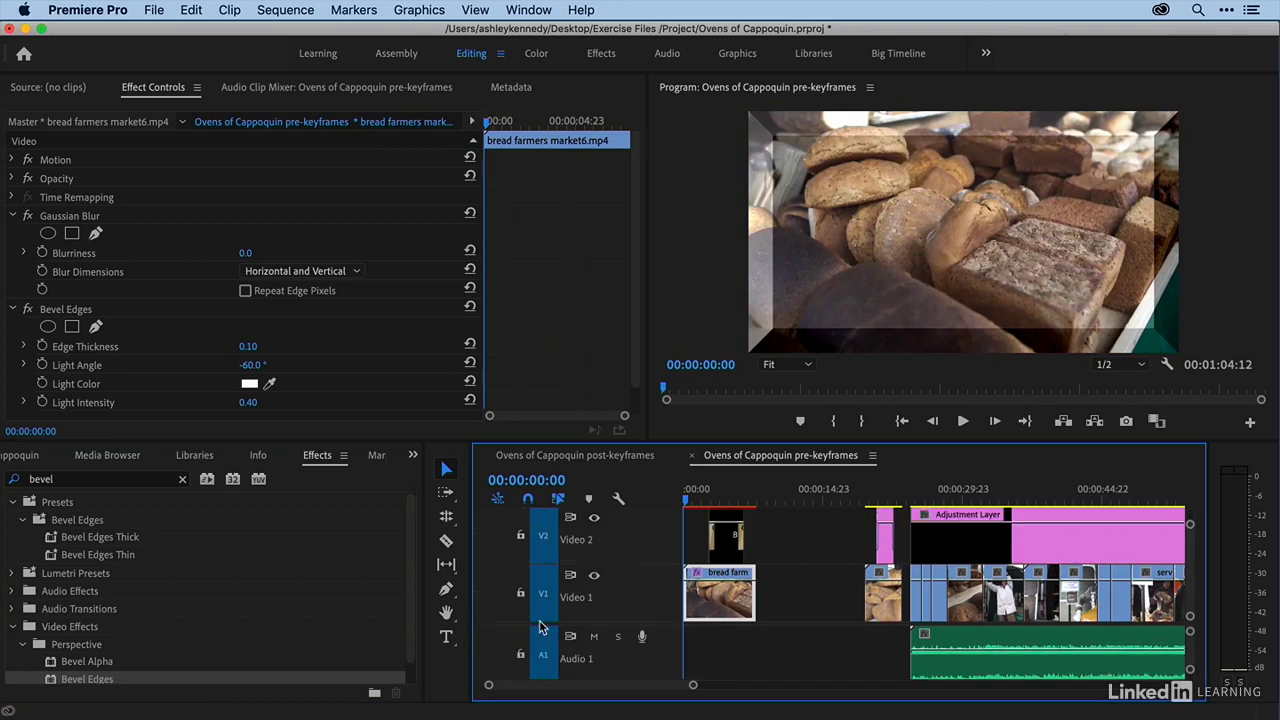
{"action": "key", "text": "="}
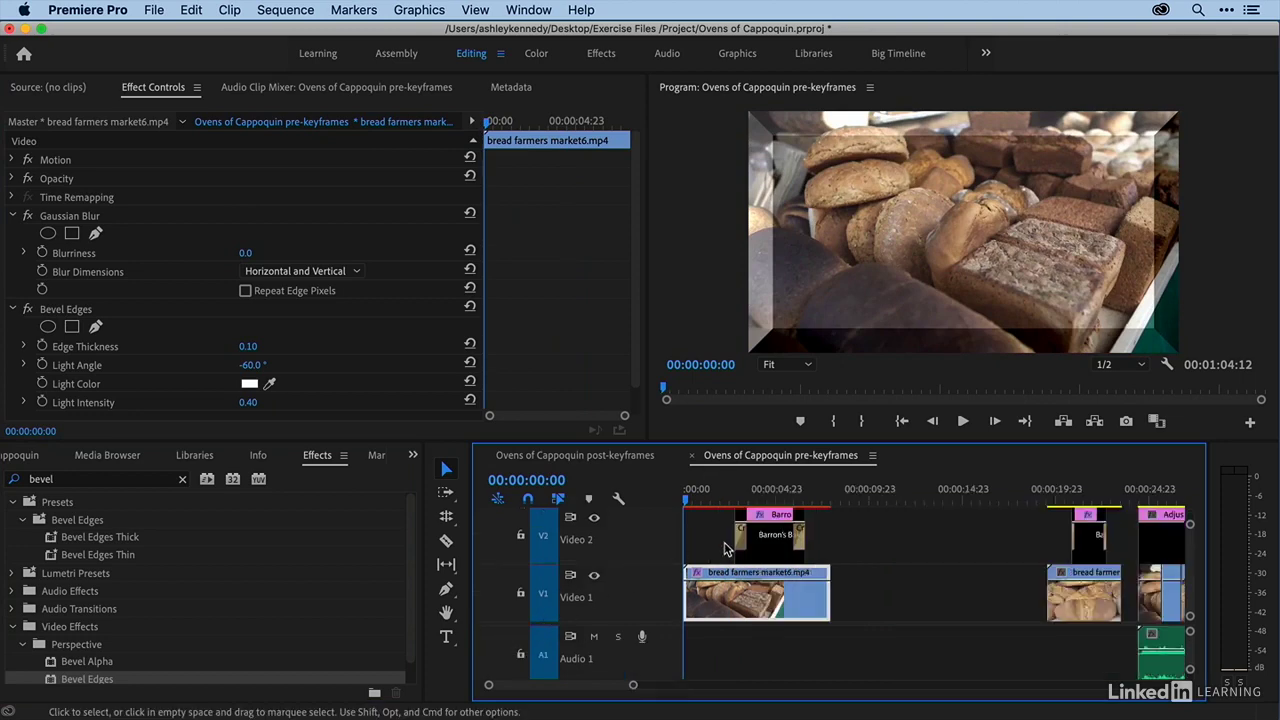
{"action": "key", "text": "="}
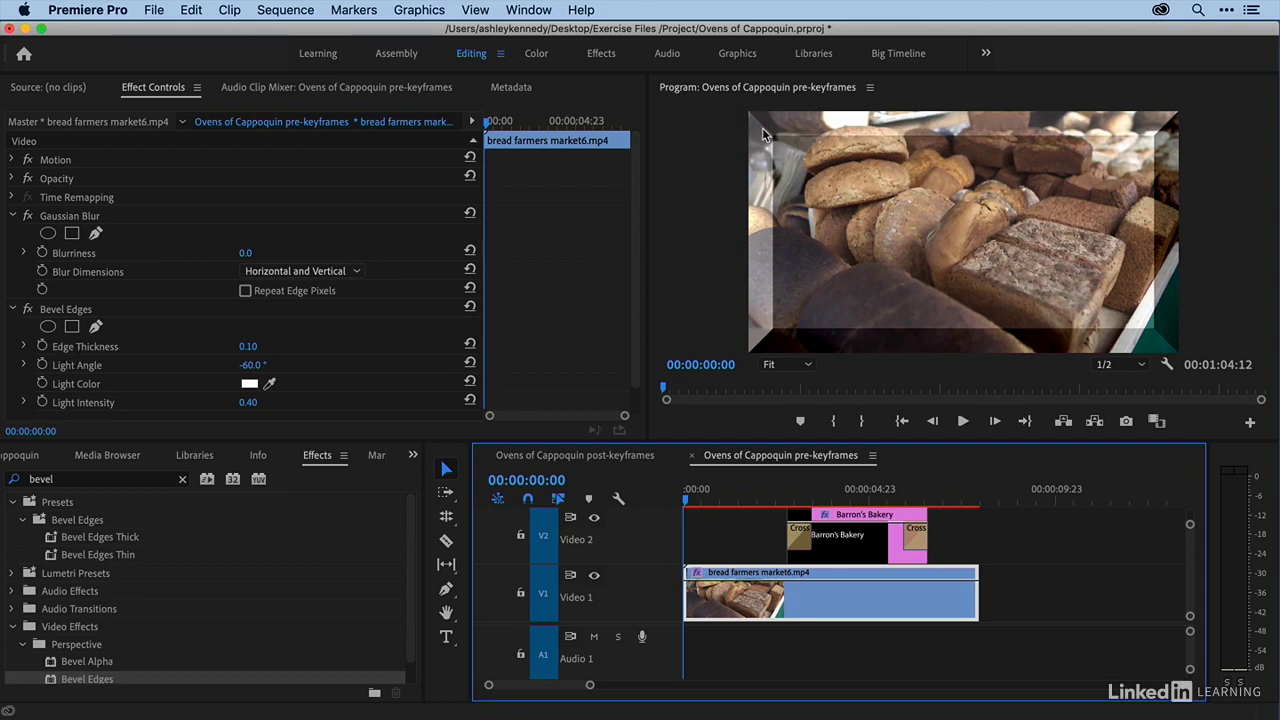
{"action": "left_click", "coordinate": [250, 346]}
{"action": "type", "text": "0"}
{"action": "key", "text": "Return"}
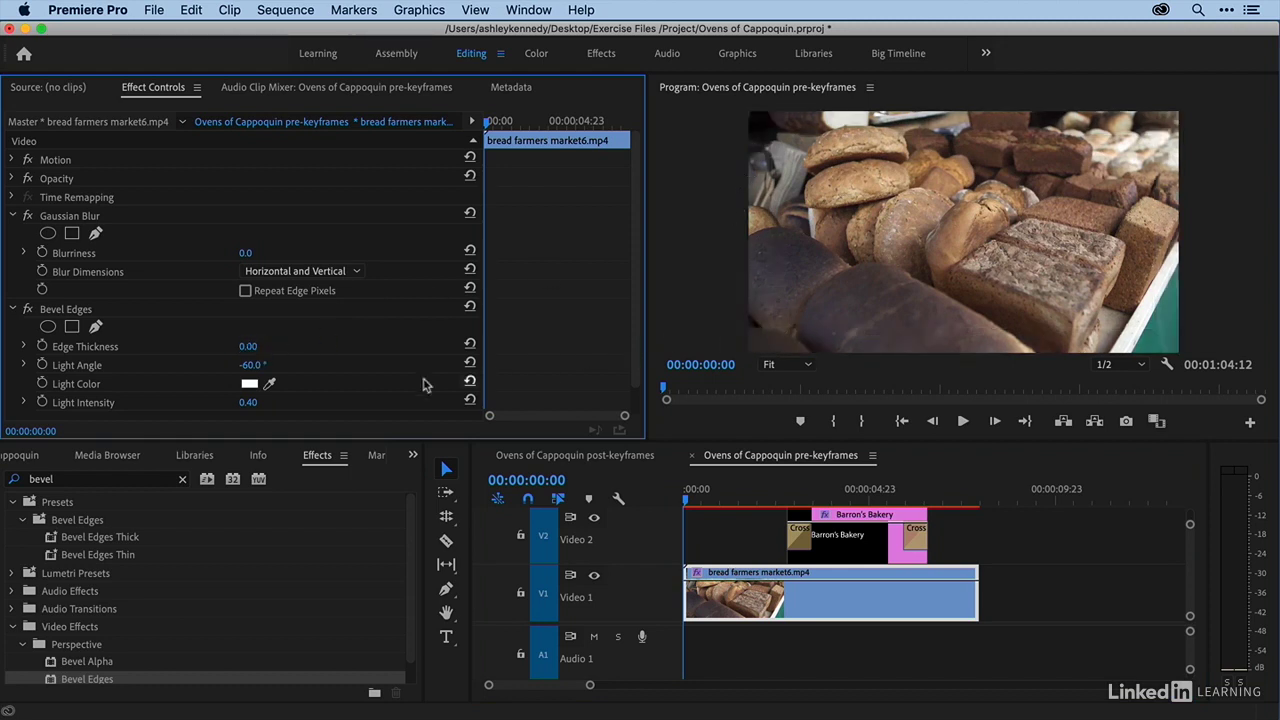
{"action": "left_click", "coordinate": [42, 346]}
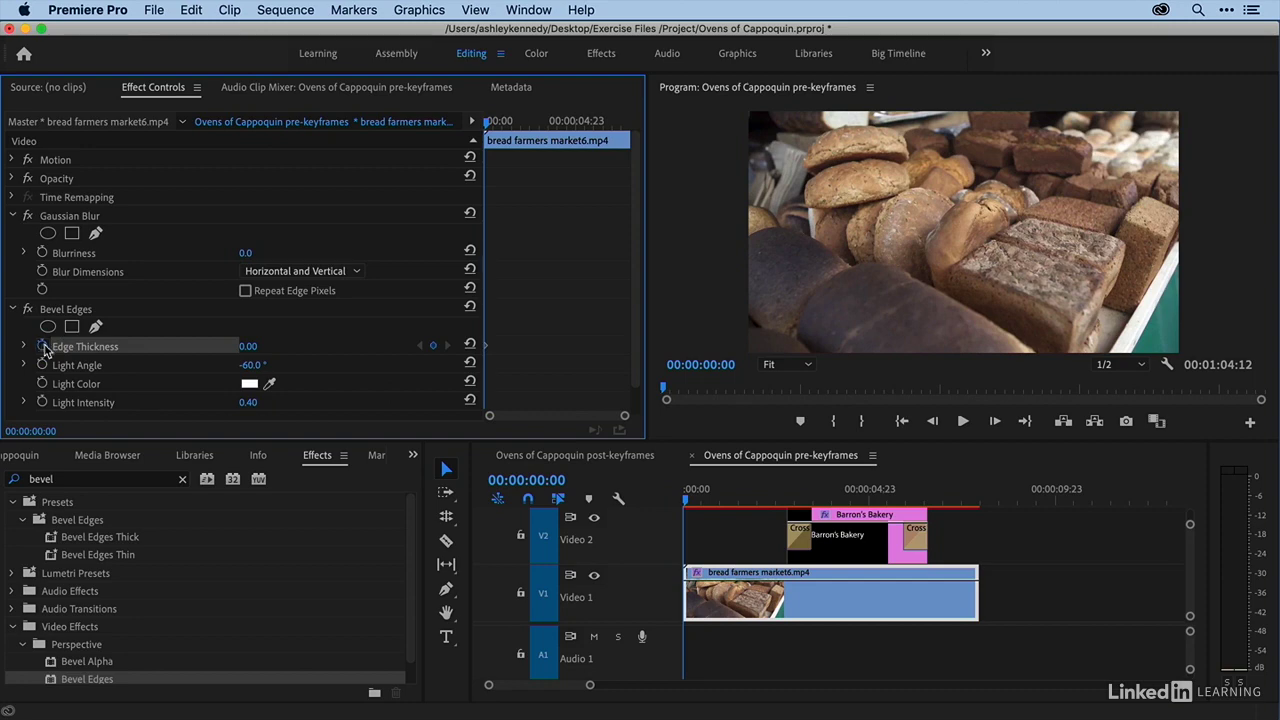
Add an Edge Thickness keyframe of 0.40 at 00:00:02:19, where the Barron's Bakery title begins
{"action": "left_click_drag", "start_coordinate": [489, 122], "coordinate": [537, 125]}
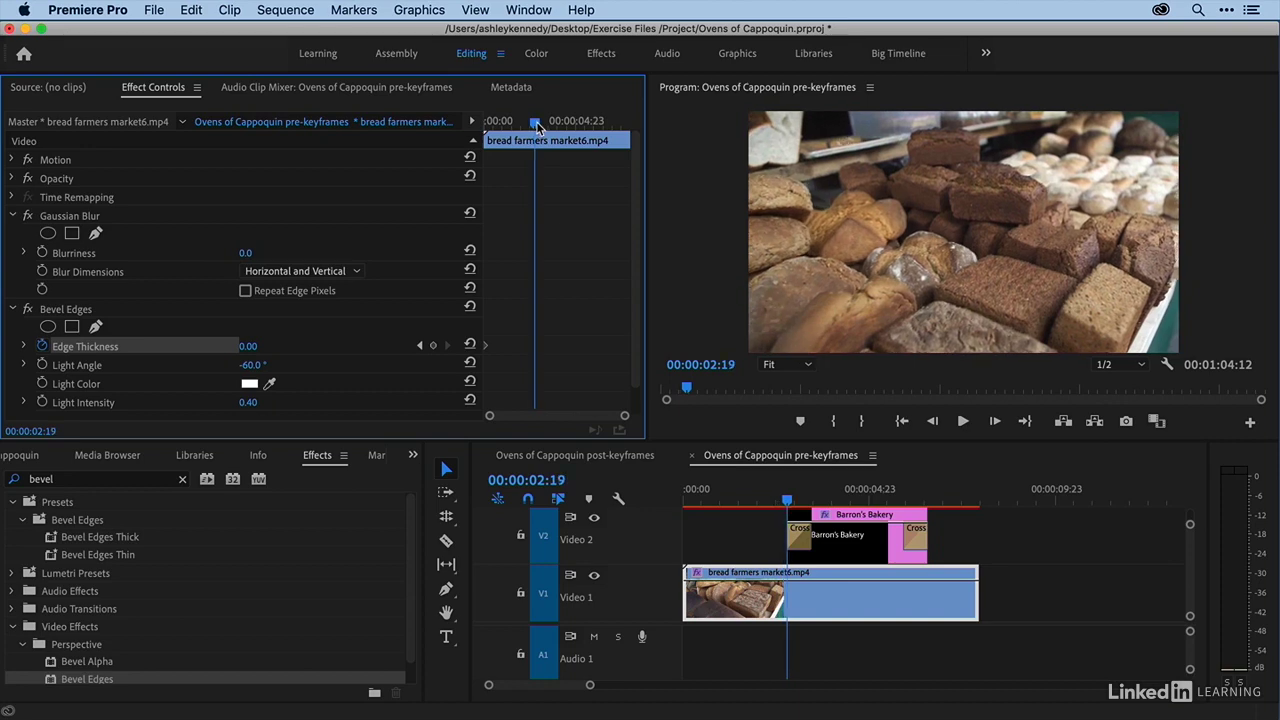
{"action": "left_click", "coordinate": [434, 347]}
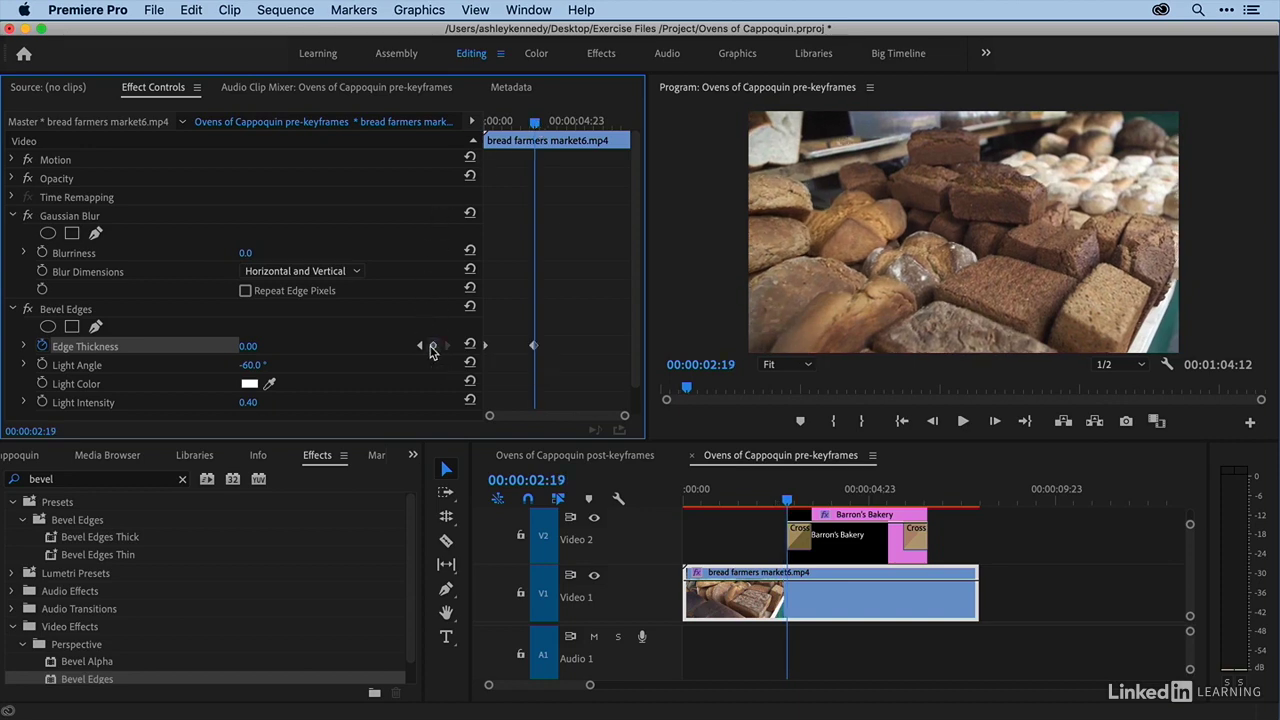
{"action": "left_click", "coordinate": [262, 346]}
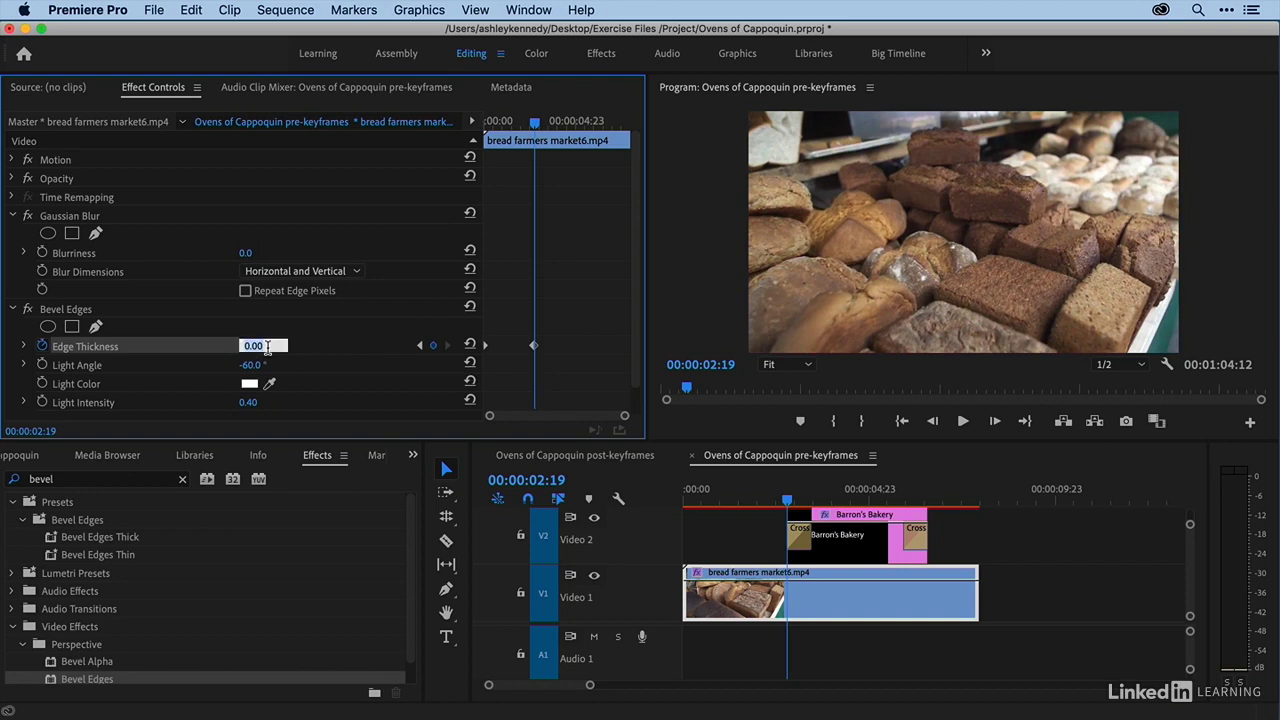
{"action": "key", "text": "BackSpace"}
{"action": "type", "text": ".4"}
{"action": "key", "text": "Return"}
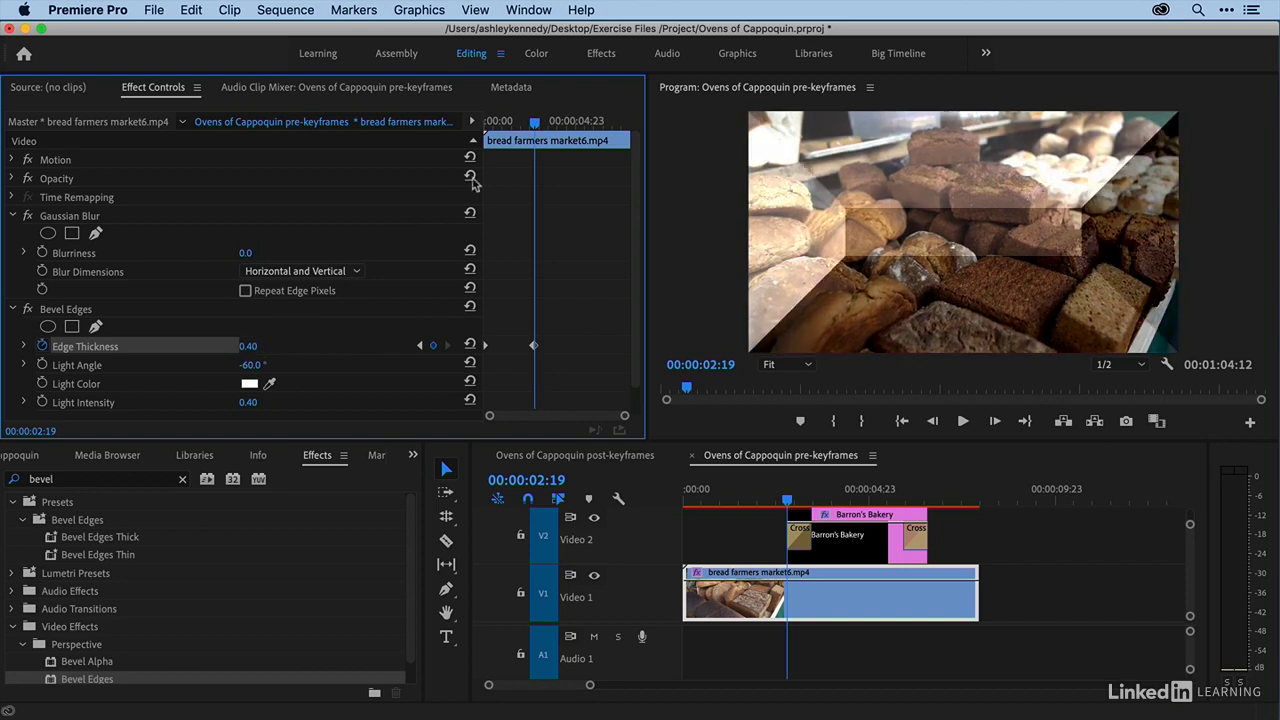
Play the sequence from the beginning to preview the growing bevel edges
{"action": "key", "text": "Home"}
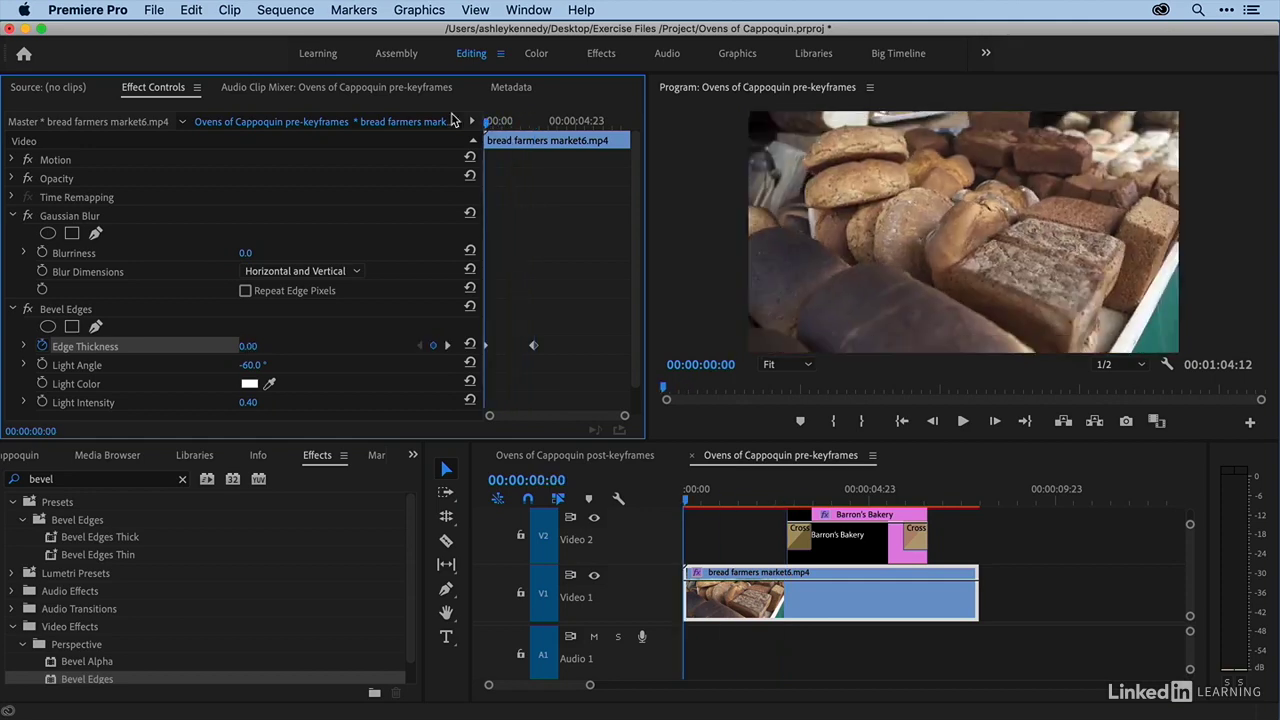
{"action": "key", "text": "space"}
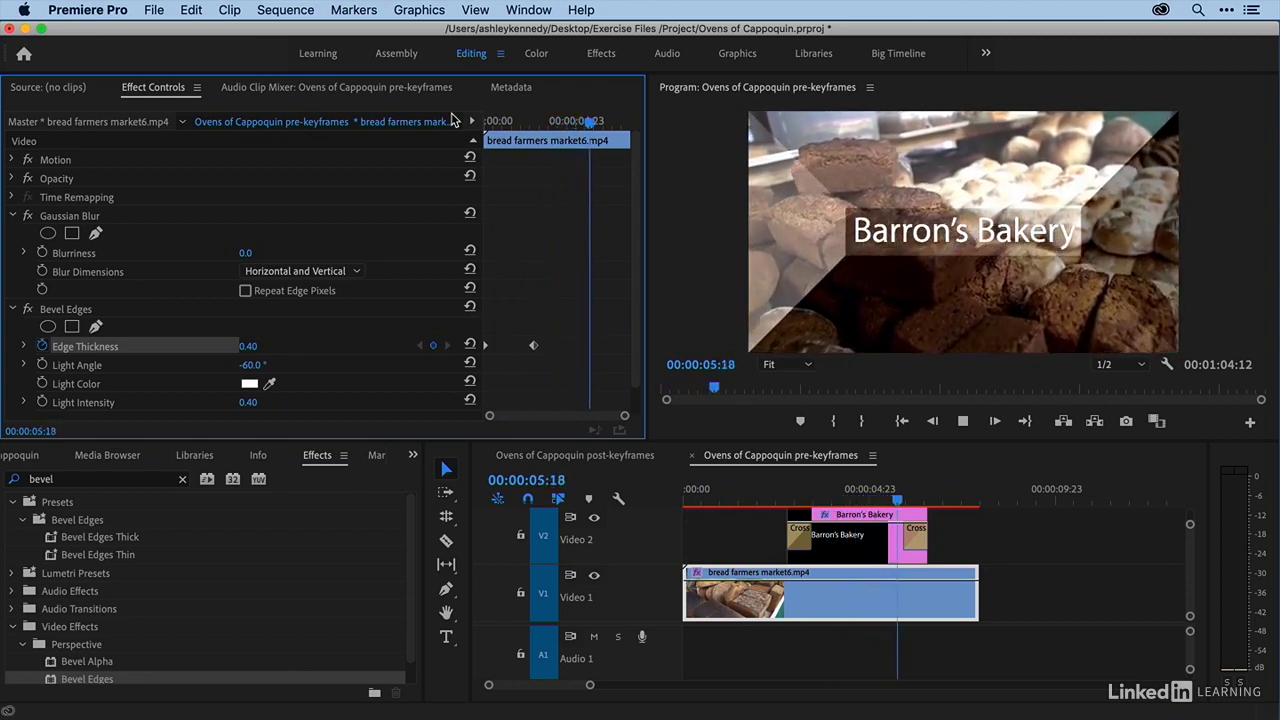
{"action": "key", "text": "space"}
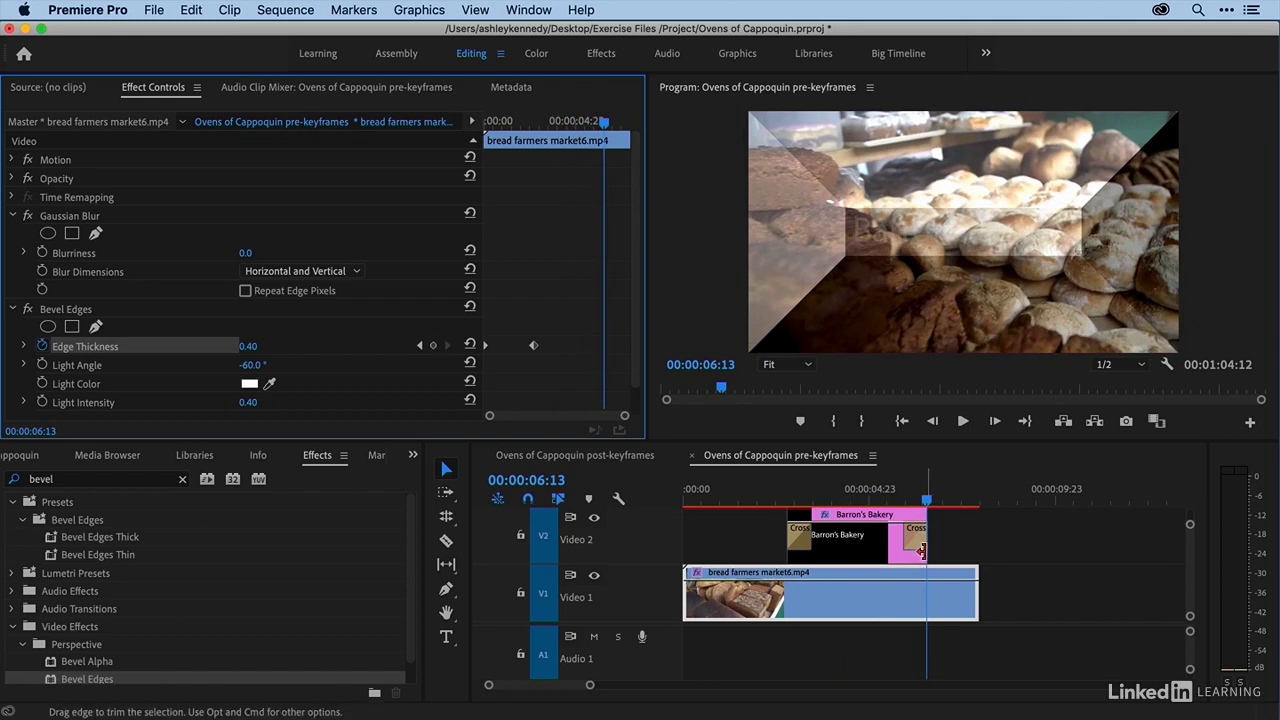
Add an Edge Thickness keyframe at the title's end, 00:00:06:13, and one of 0.00 at the clip's last frame, 00:00:07:22
{"action": "left_click", "coordinate": [434, 344]}
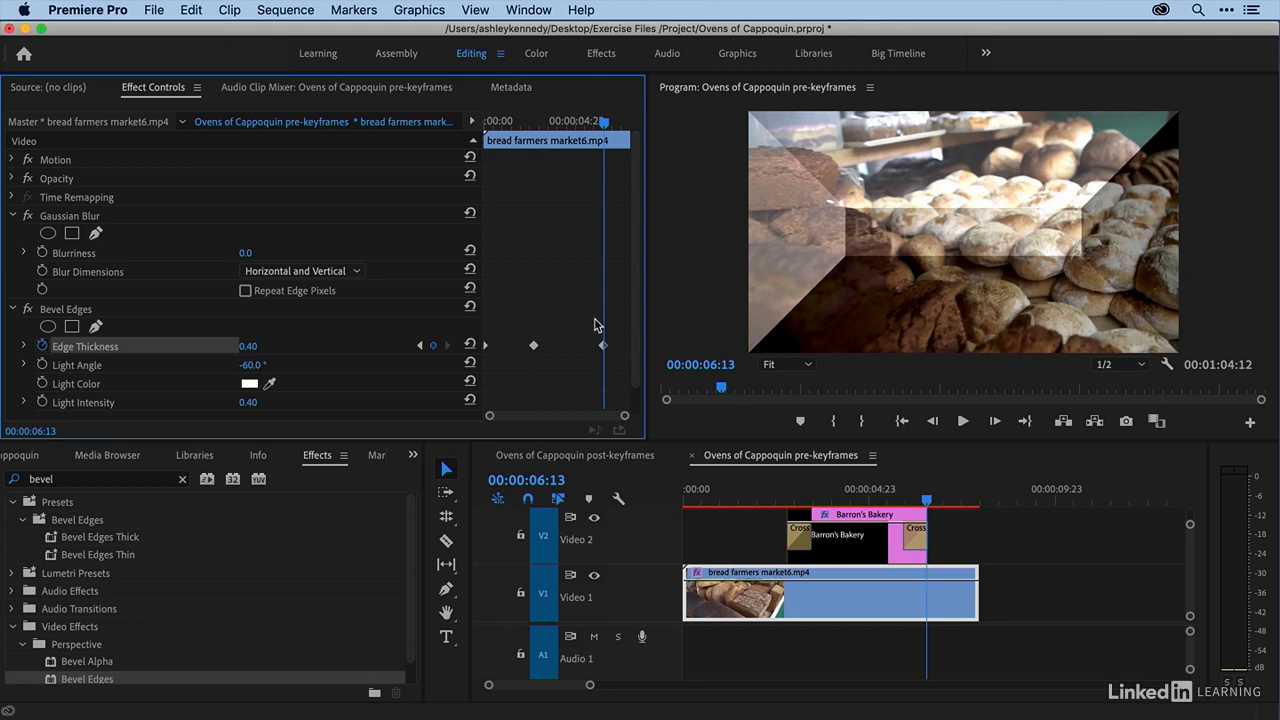
{"action": "key", "text": "Down"}
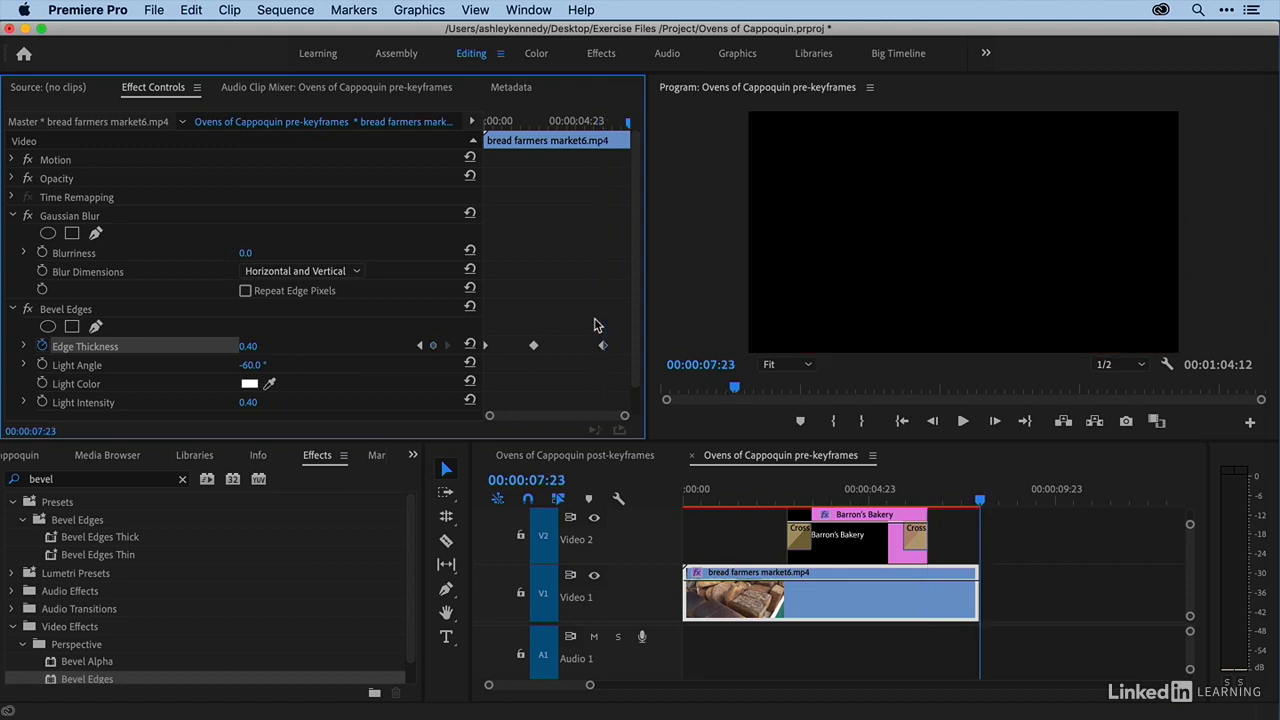
{"action": "key", "text": "Left"}
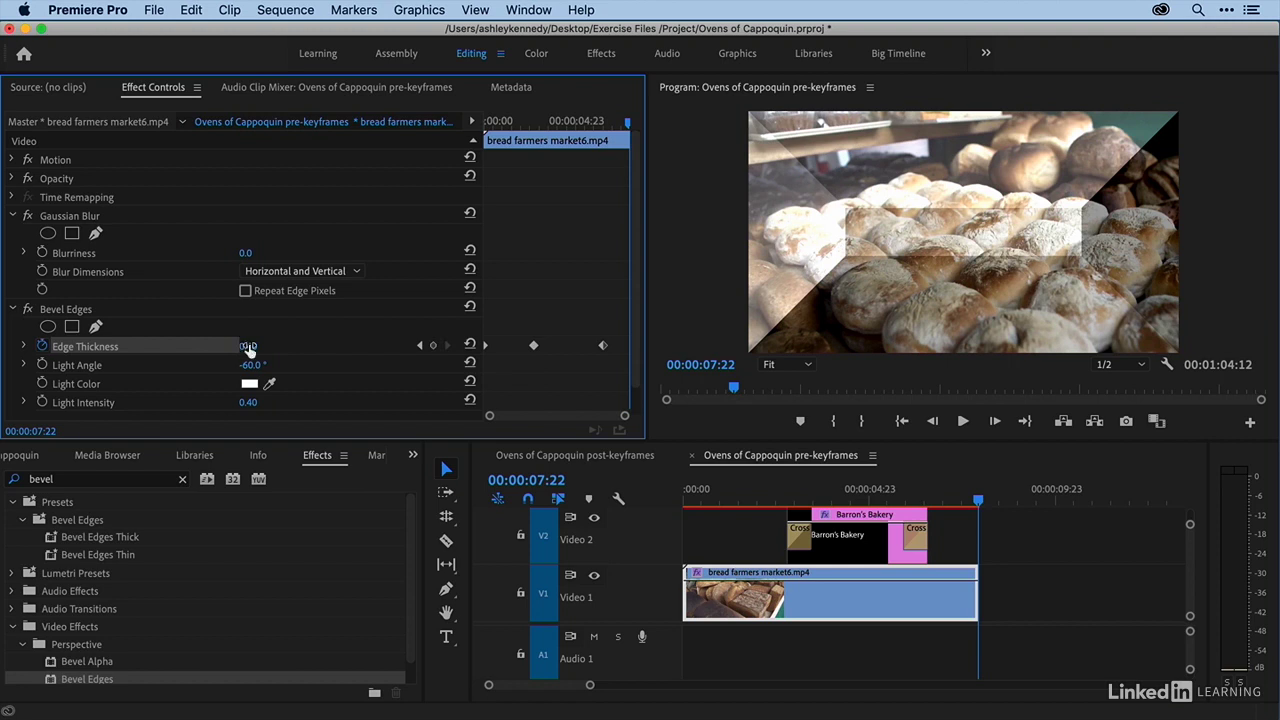
{"action": "left_click_drag", "start_coordinate": [248, 348], "coordinate": [205, 348]}
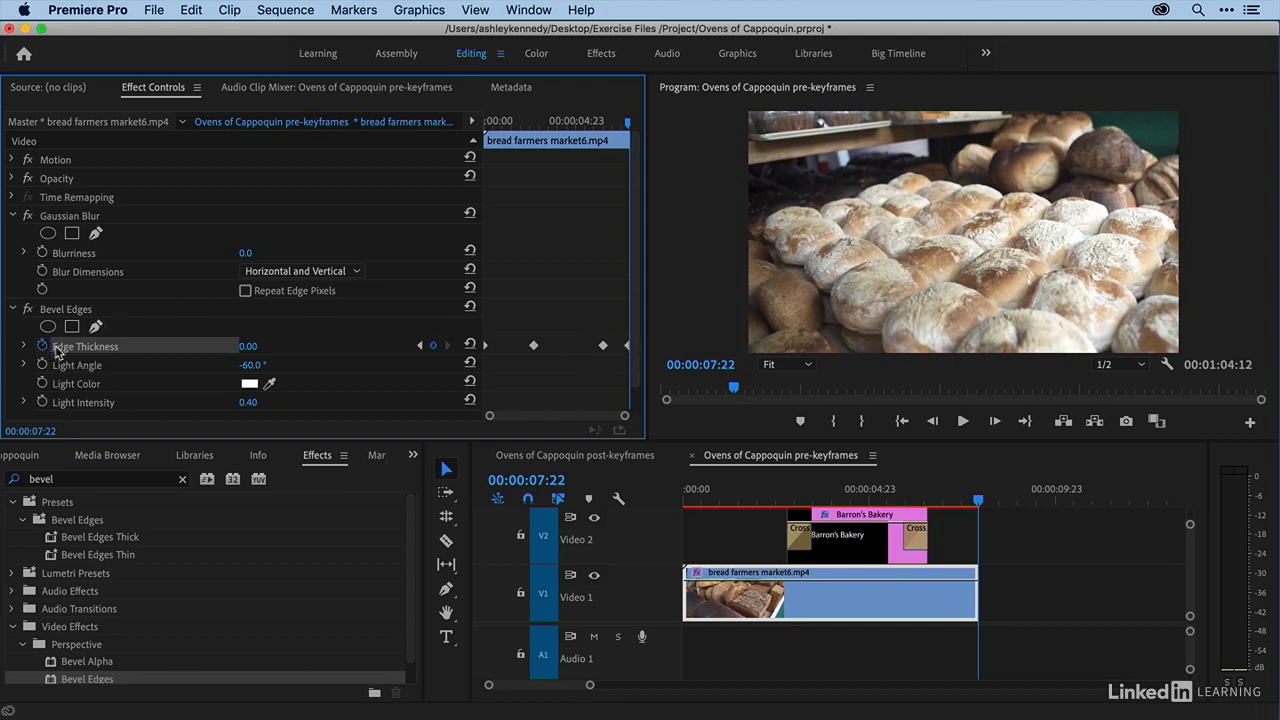
Turn on Light Angle keyframing at the second Edge Thickness keyframe, 00:00:02:19
{"action": "left_click", "coordinate": [496, 122]}
{"action": "mouse_move", "coordinate": [496, 122]}
{"action": "left_mouse_down"}
{"action": "mouse_move", "coordinate": [624, 133]}
{"action": "mouse_move", "coordinate": [474, 134]}
{"action": "left_mouse_up"}
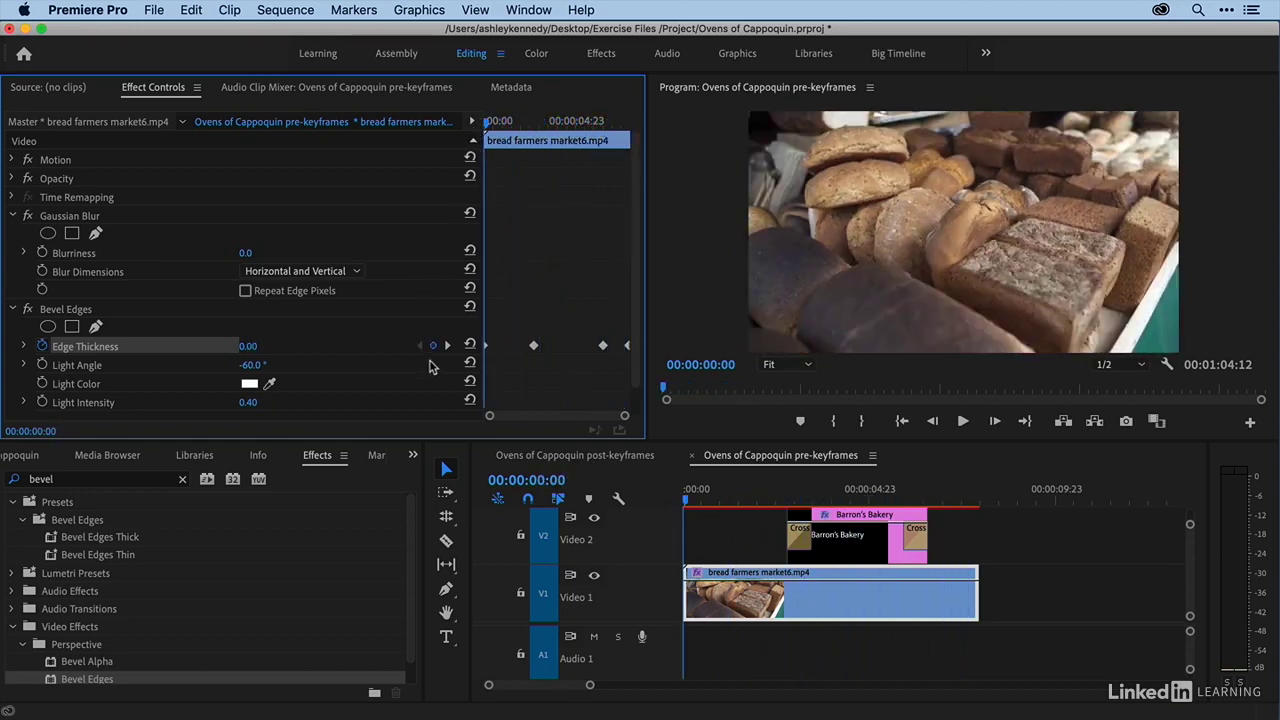
{"action": "left_click", "coordinate": [446, 347]}
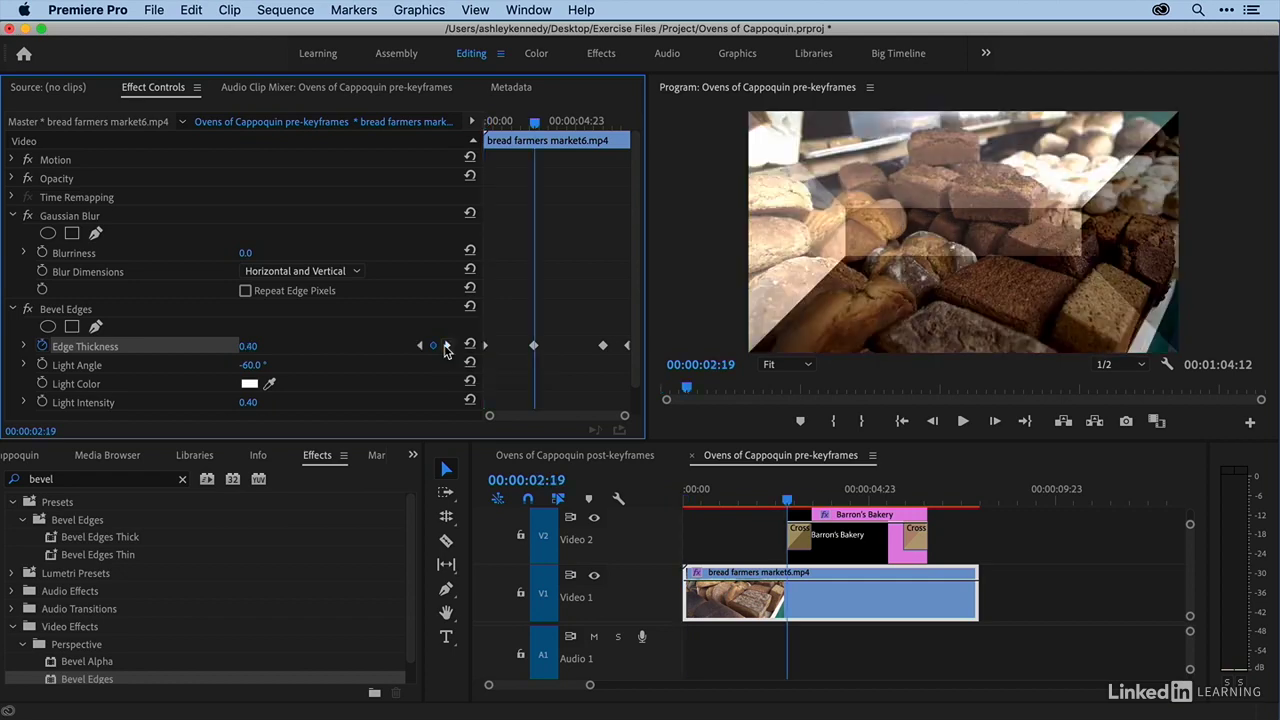
{"action": "left_click", "coordinate": [42, 365]}
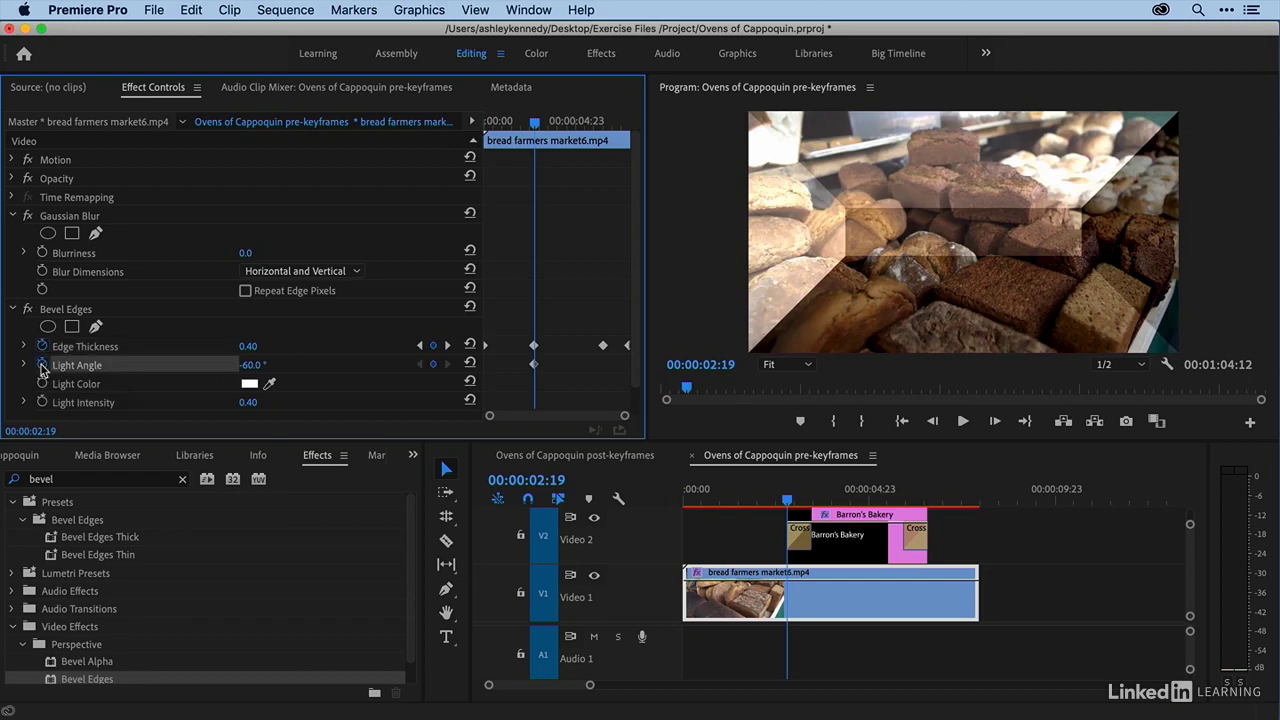
Set the Light Angle to 120° at the third Edge Thickness keyframe, 00:00:06:13, and play the animation from the start
{"action": "left_click", "coordinate": [447, 346]}
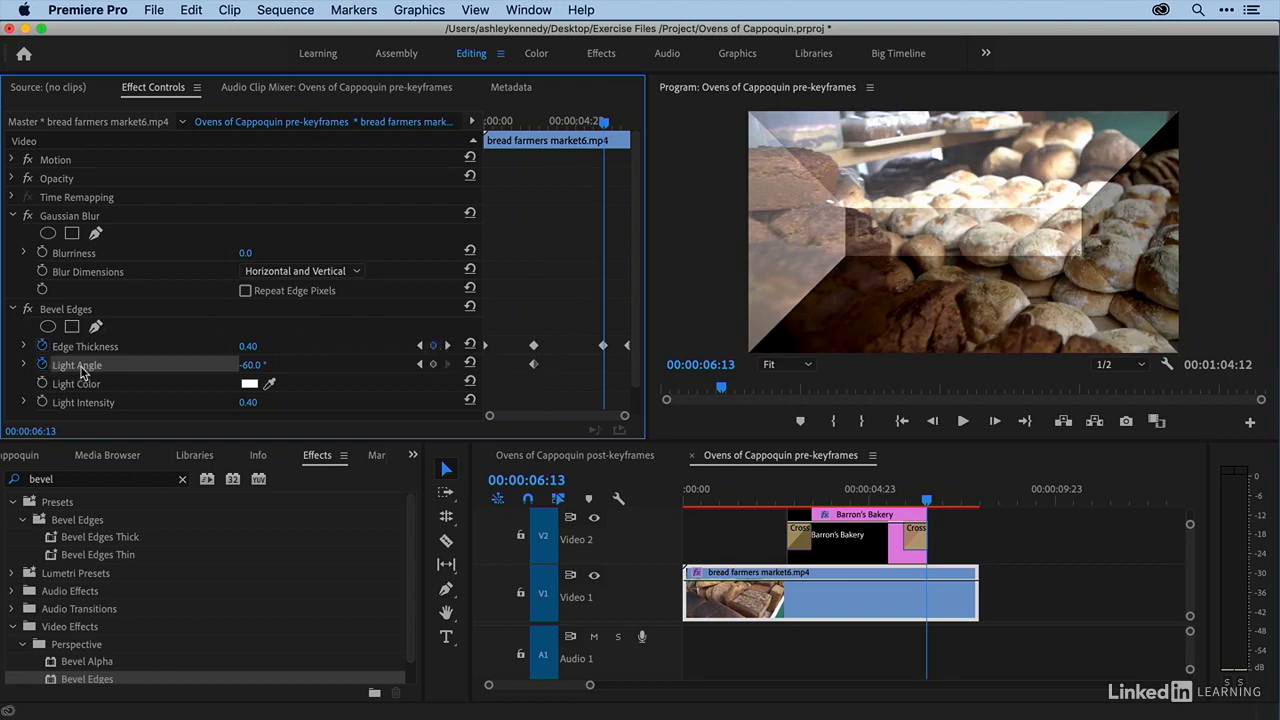
{"action": "left_click_drag", "start_coordinate": [252, 364], "coordinate": [345, 364]}
{"action": "left_click_drag", "start_coordinate": [249, 365], "coordinate": [246, 365]}
{"action": "left_click", "coordinate": [249, 365]}
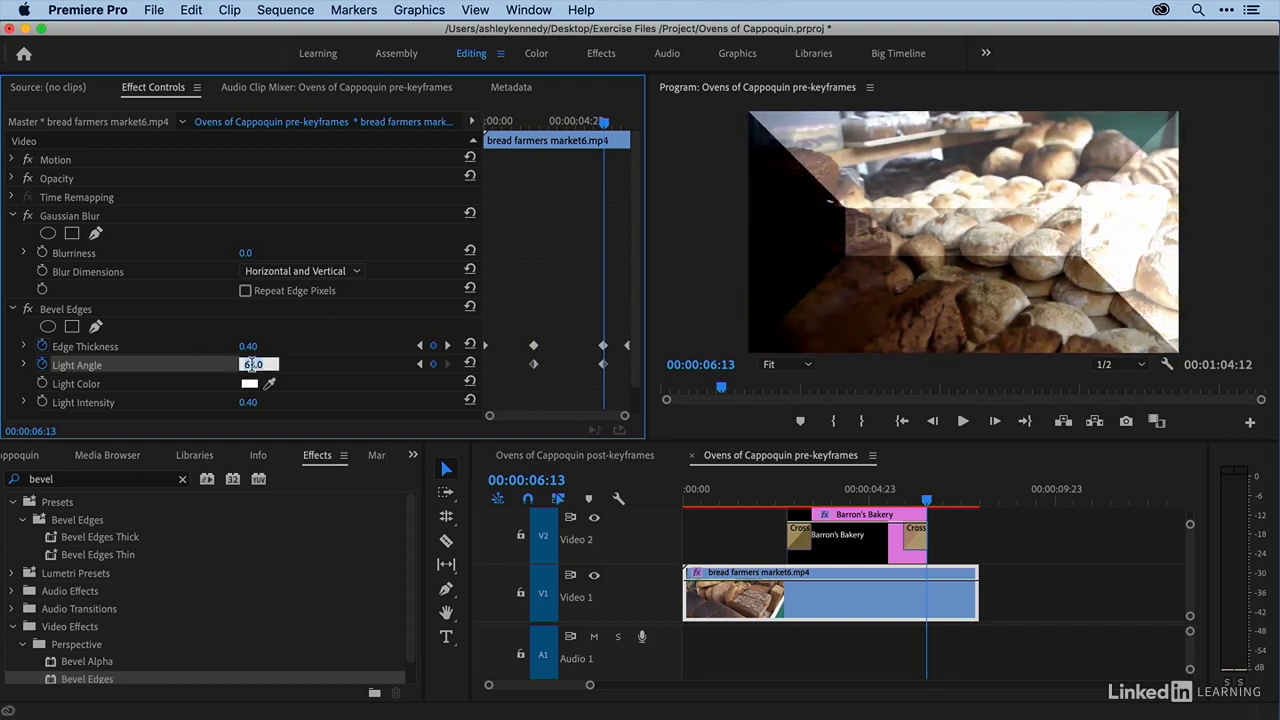
{"action": "type", "text": "120"}
{"action": "key", "text": "Return"}
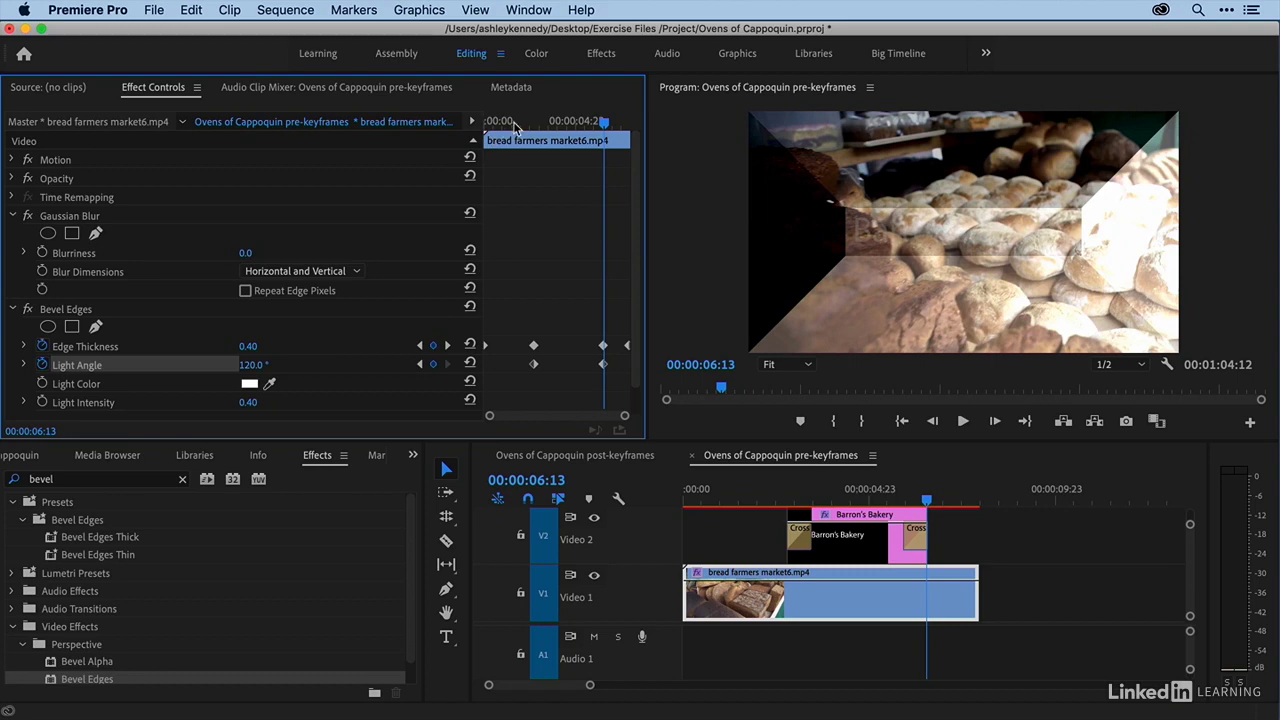
{"action": "left_click_drag", "start_coordinate": [515, 127], "coordinate": [476, 122]}
{"action": "key", "text": "space"}
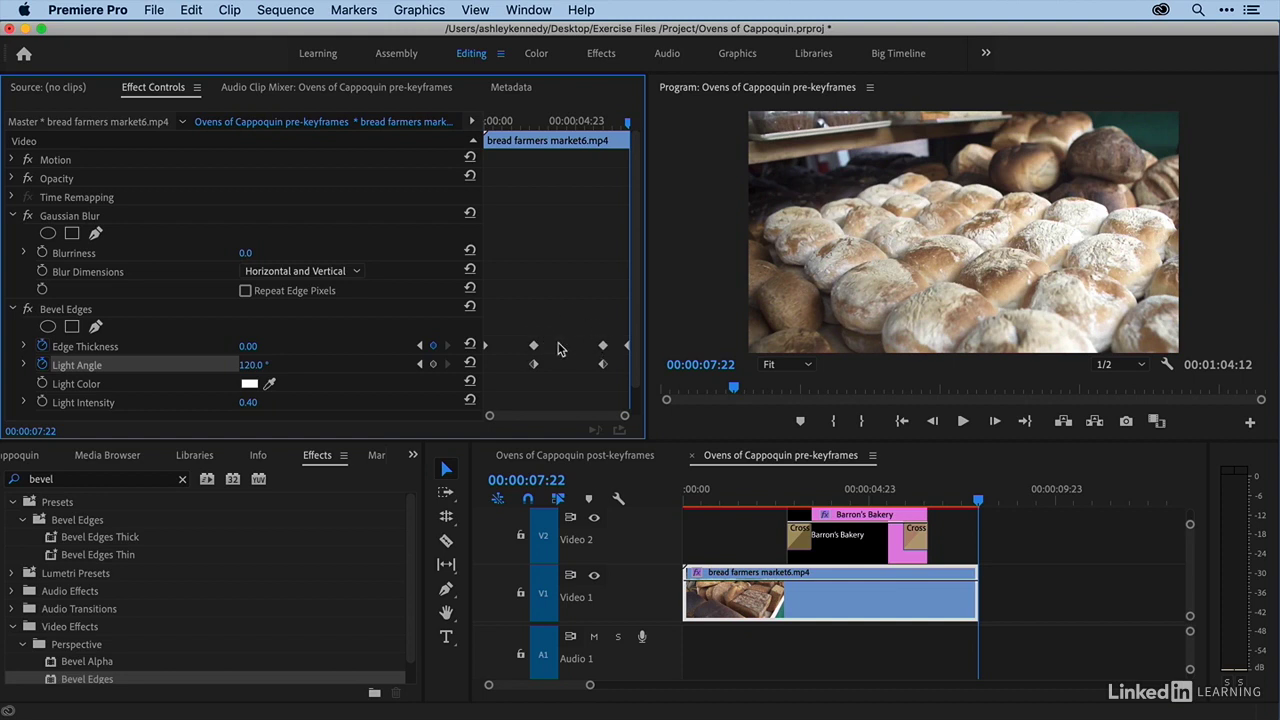
Turn on Gaussian Blur's Blurriness keyframing at the second Edge Thickness keyframe, 00:00:02:19
{"action": "left_click", "coordinate": [419, 346]}
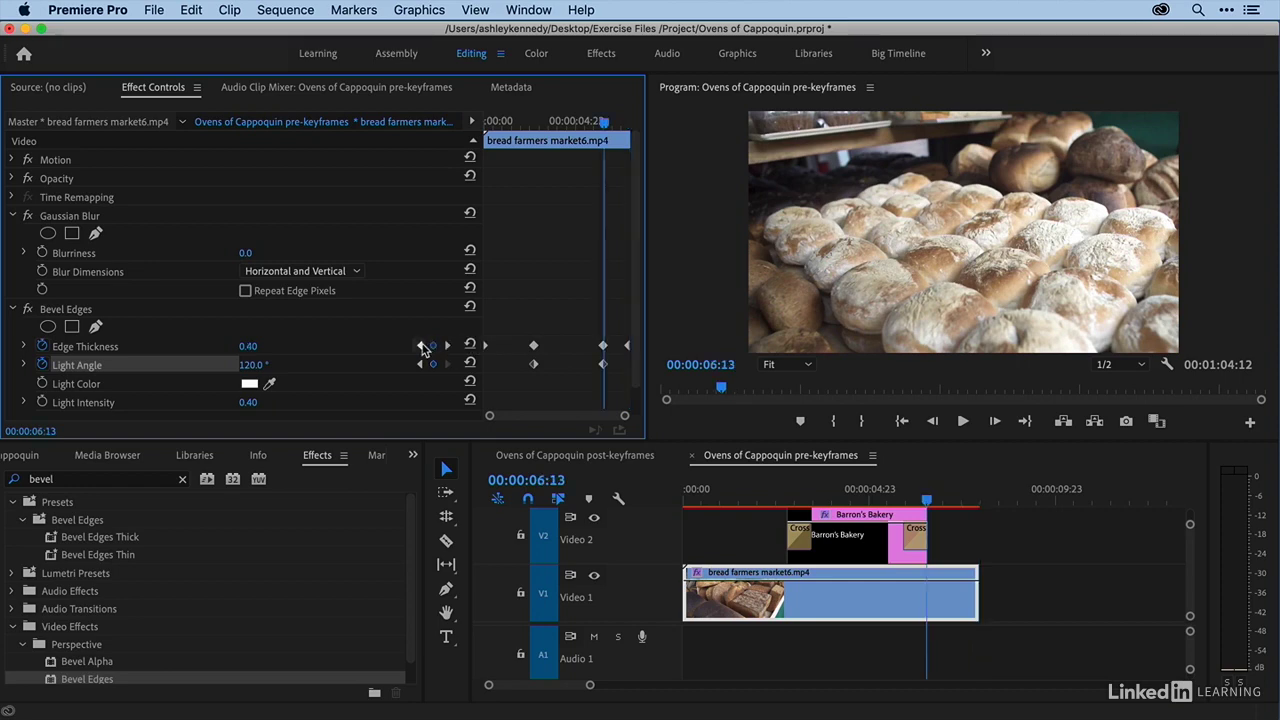
{"action": "left_click", "coordinate": [419, 346]}
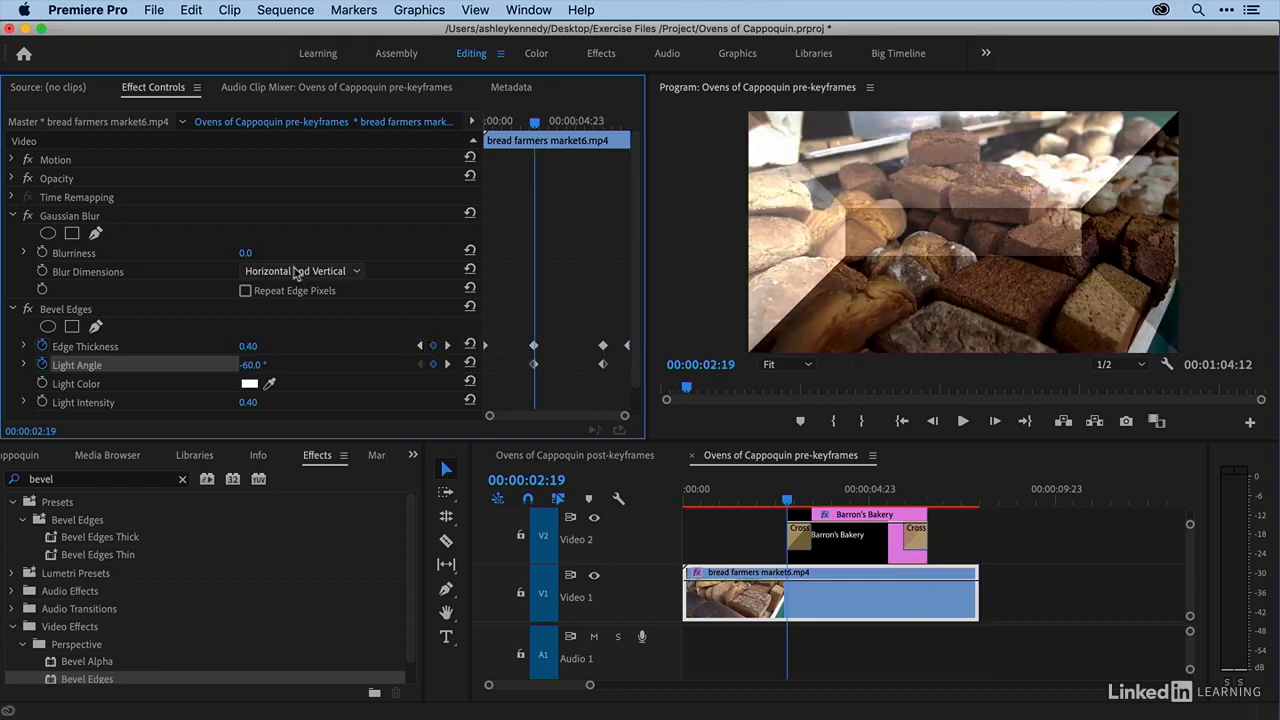
{"action": "left_click", "coordinate": [42, 253]}
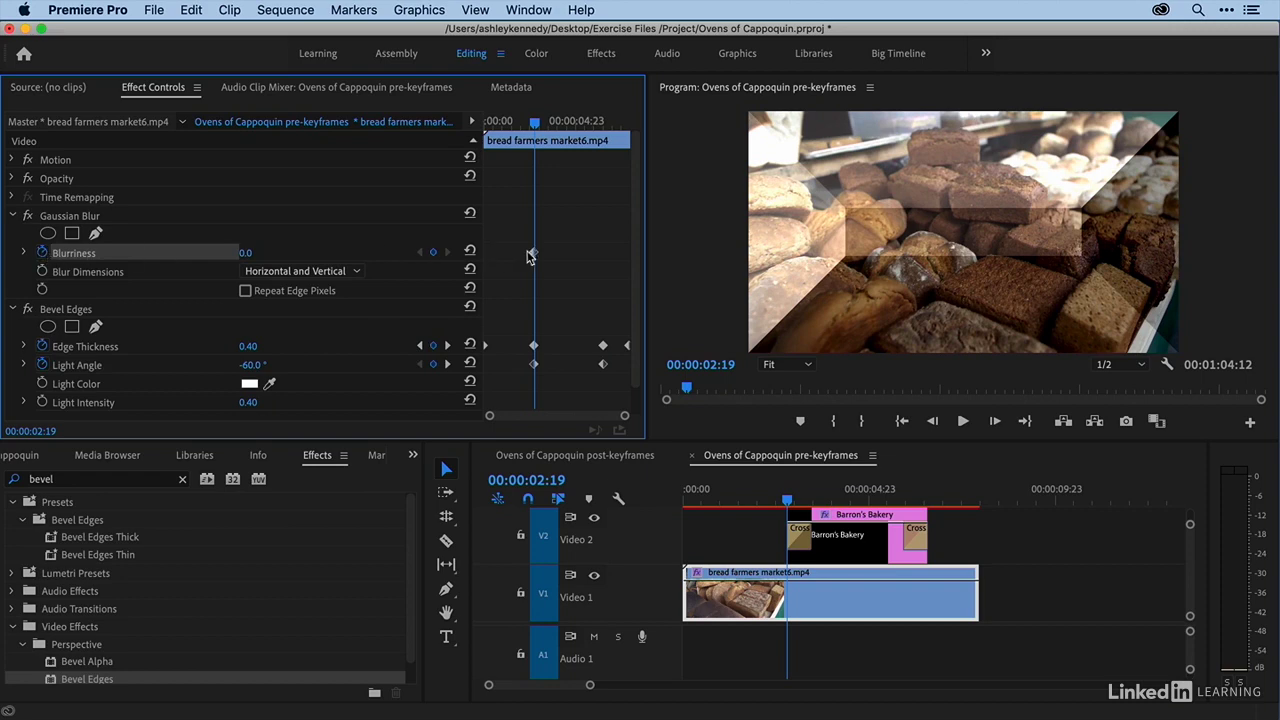
Set the Blurriness to 45.0 at 00:00:03:02, shortly after the first Blurriness keyframe
{"action": "left_click", "coordinate": [539, 123]}
{"action": "key", "text": "Right"}
{"action": "key", "text": "Right"}
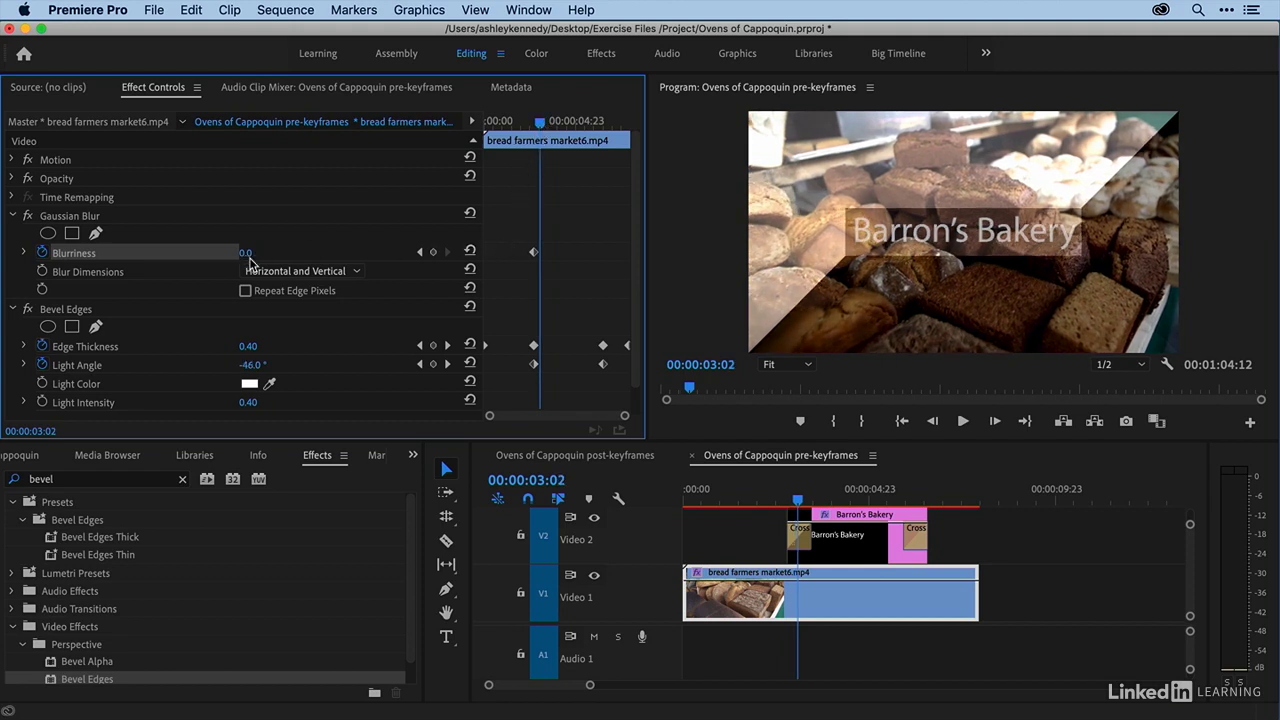
{"action": "left_click_drag", "start_coordinate": [244, 255], "coordinate": [285, 255]}
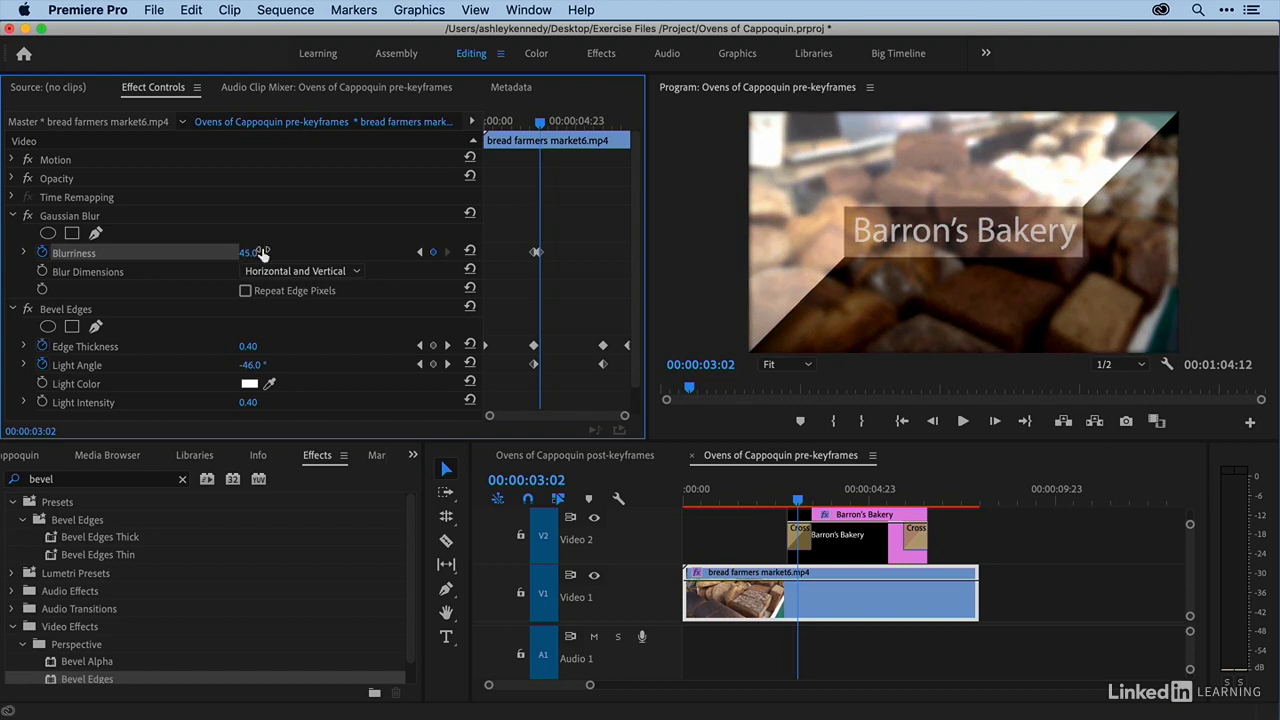
Add Blurriness keyframes at 00:00:06:13 and 00:00:06:02, keeping 45.0 at the earlier one and setting 0.0 at 00:00:06:13
{"action": "left_click", "coordinate": [446, 346]}
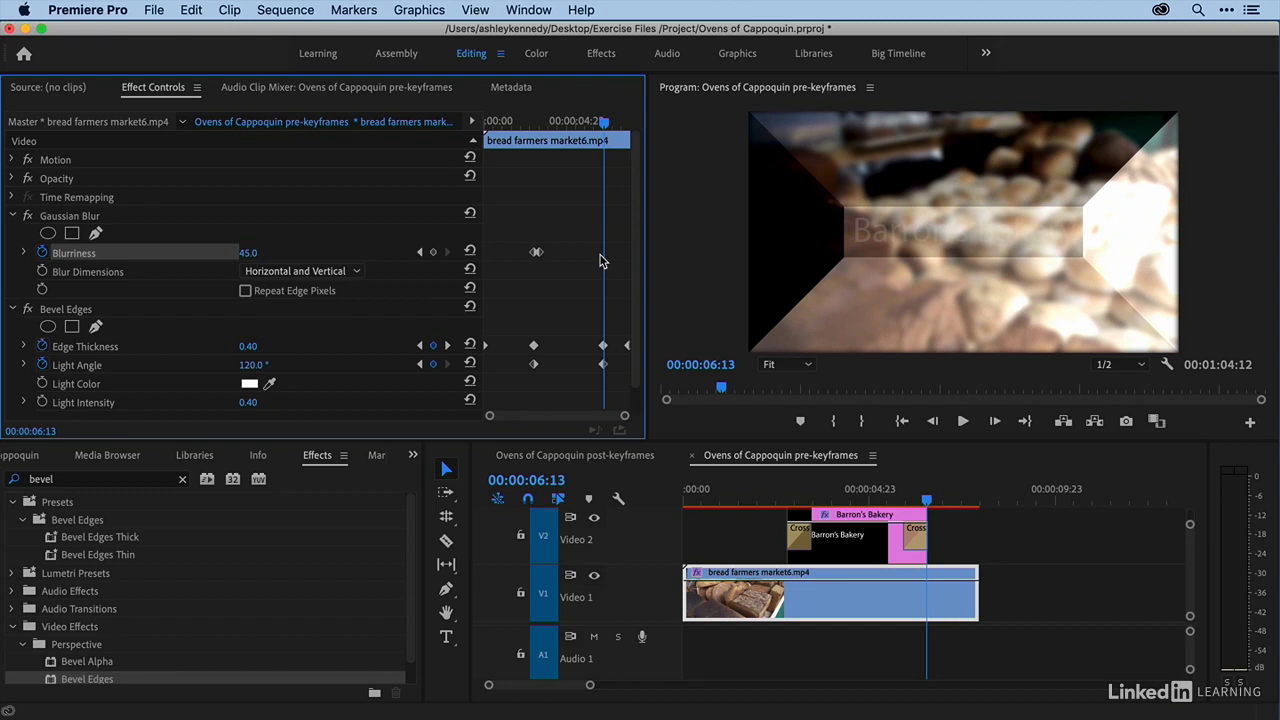
{"action": "left_click", "coordinate": [434, 252]}
{"action": "left_click_drag", "start_coordinate": [600, 121], "coordinate": [600, 123]}
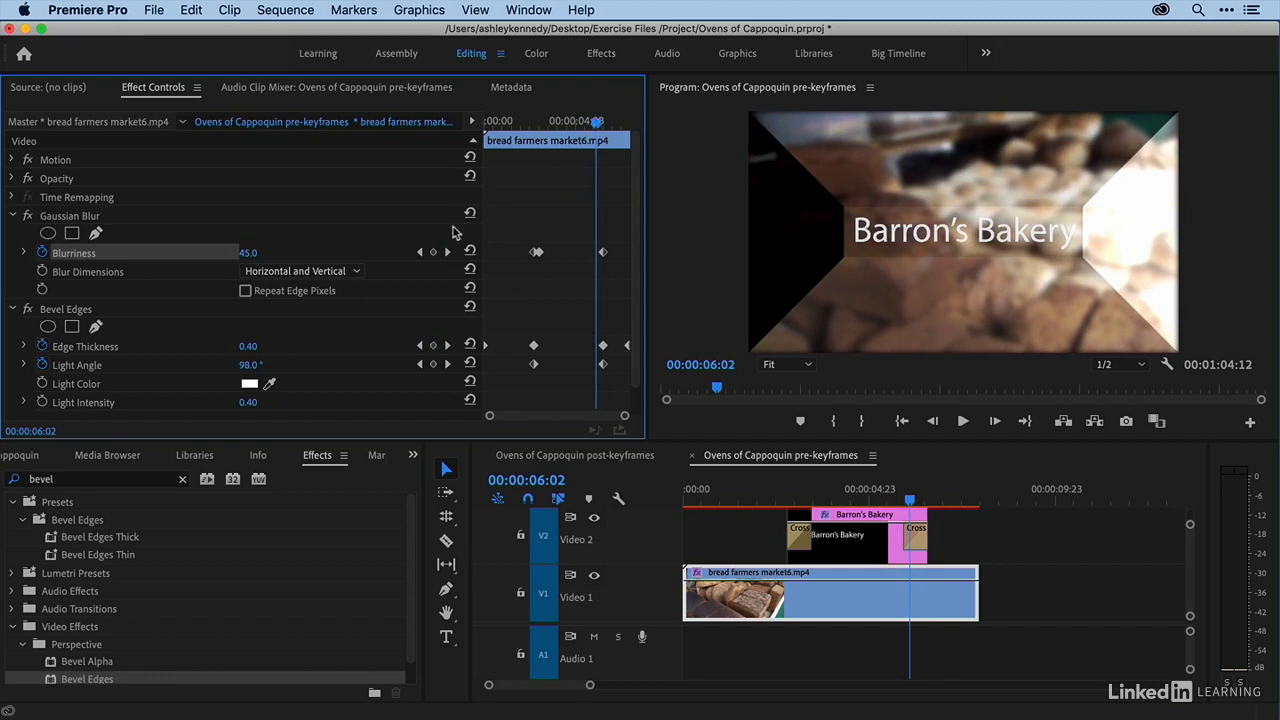
{"action": "left_click", "coordinate": [433, 253]}
{"action": "left_click", "coordinate": [596, 254]}
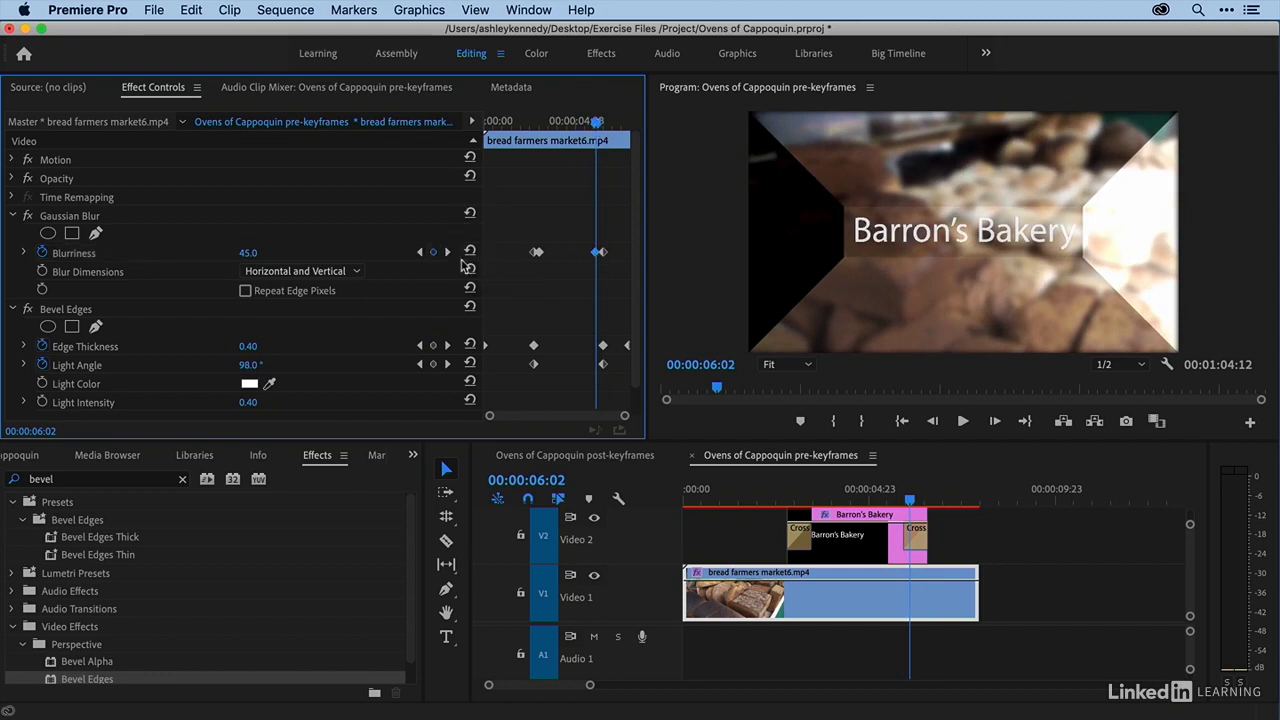
{"action": "left_click", "coordinate": [448, 253]}
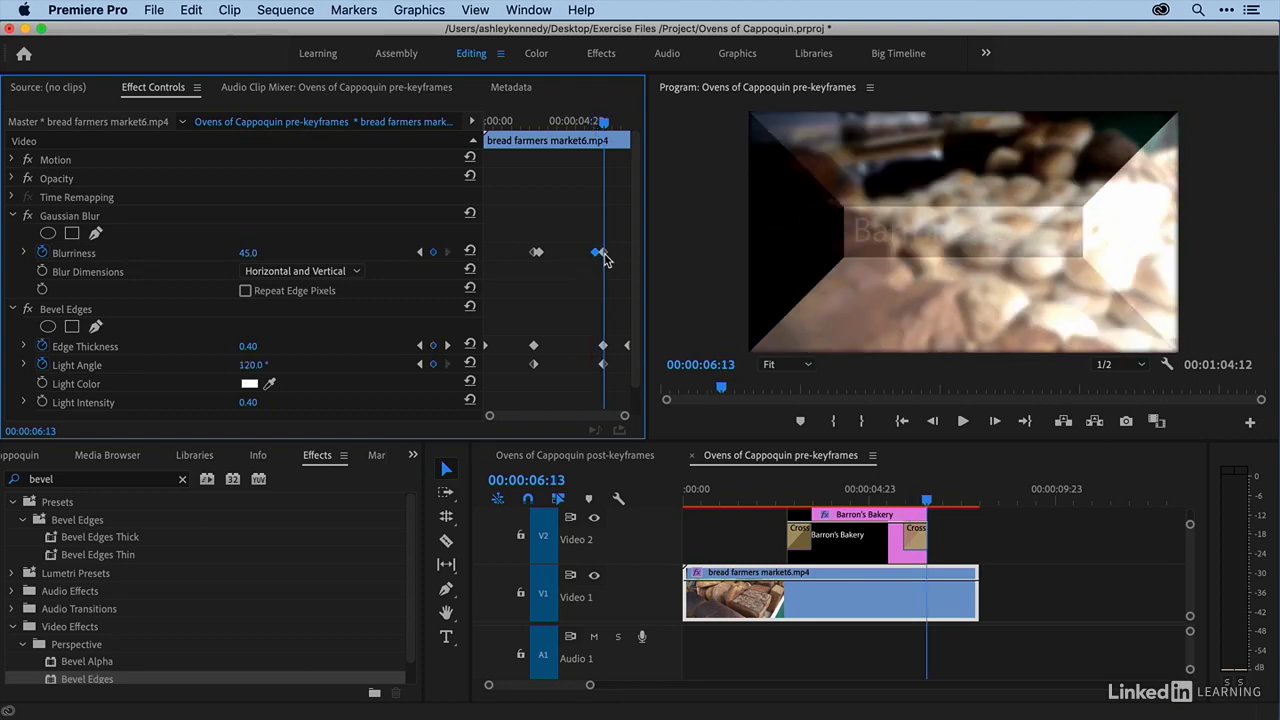
{"action": "left_click_drag", "start_coordinate": [250, 253], "coordinate": [200, 253]}
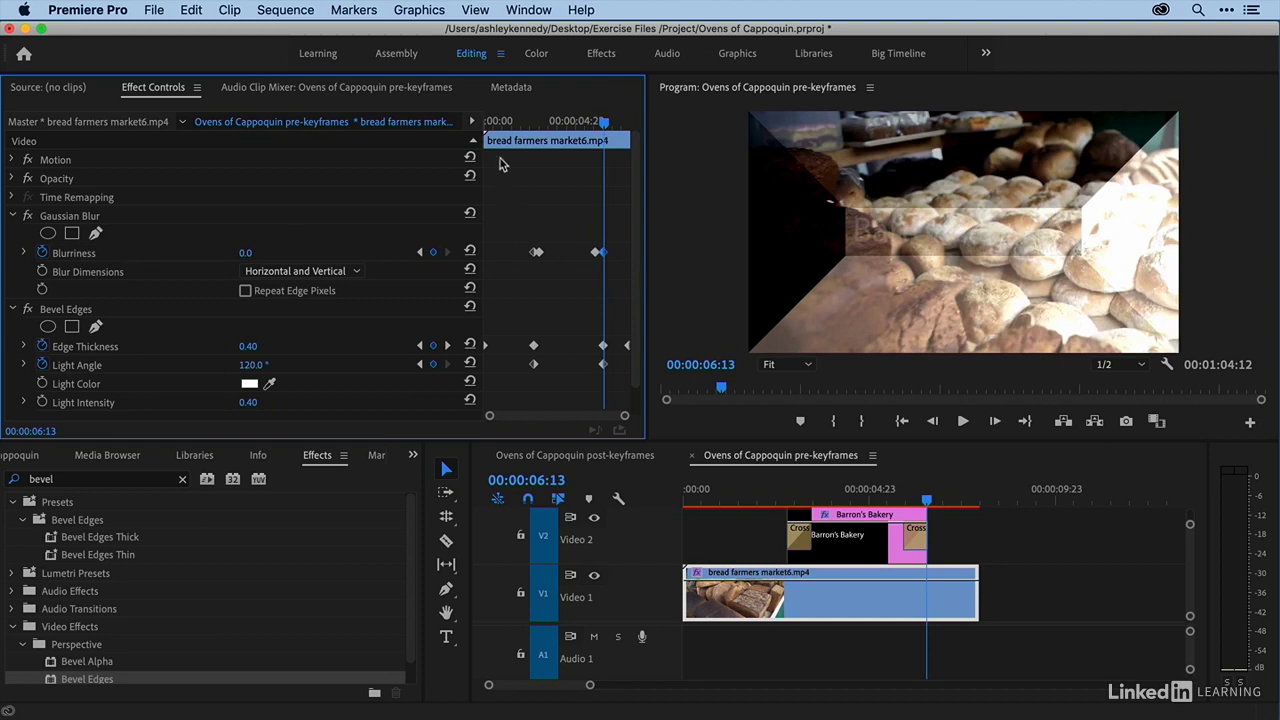
Play the clip from its first frame to preview the blur together with the bevel animation
{"action": "left_click_drag", "start_coordinate": [508, 121], "coordinate": [488, 122]}
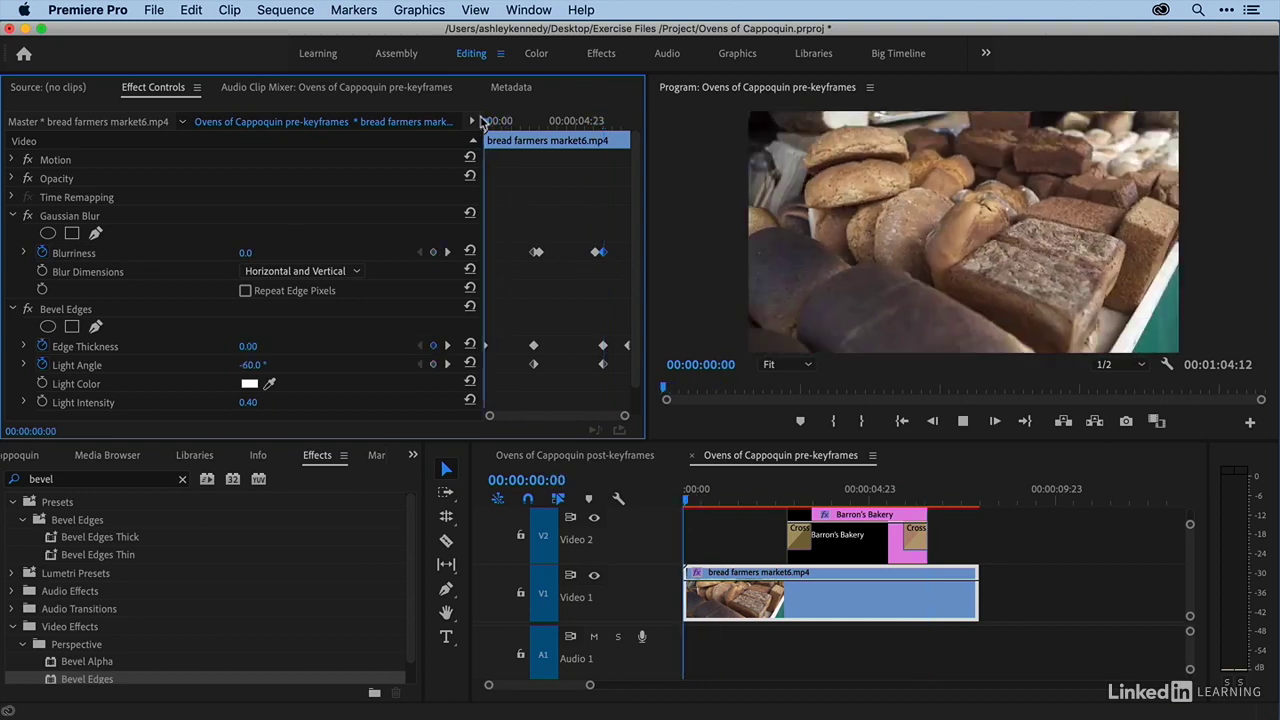
{"action": "key", "text": "space"}
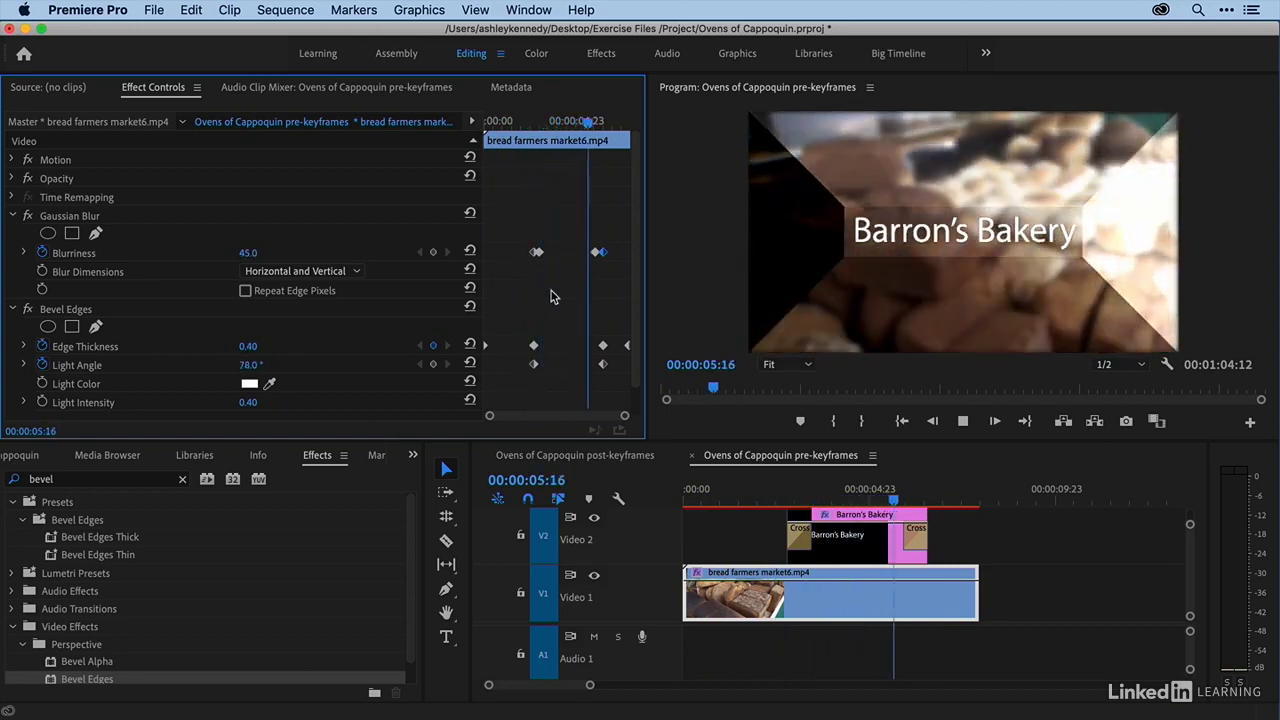
{"action": "key", "text": "space"}
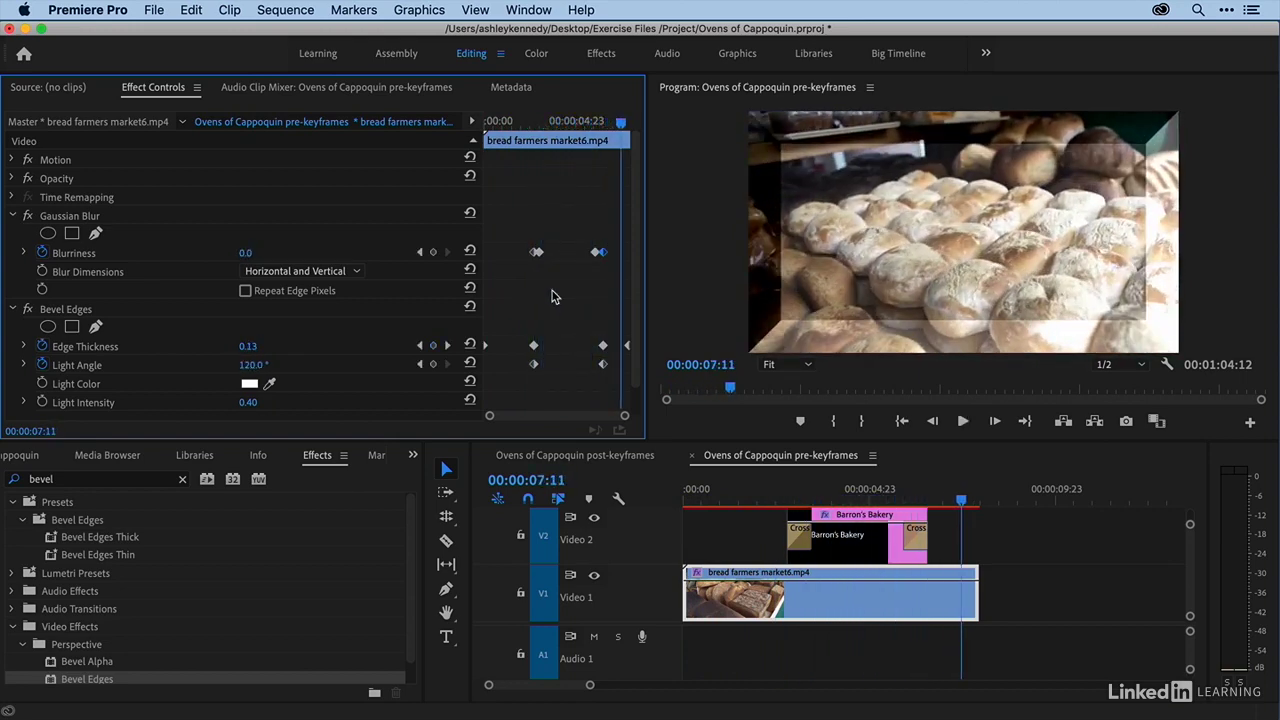
Collapse both effects, try Gaussian Blur below Bevel Edges with a look at 00:00:04:21, and restore the original effect order
{"action": "left_click", "coordinate": [13, 216]}
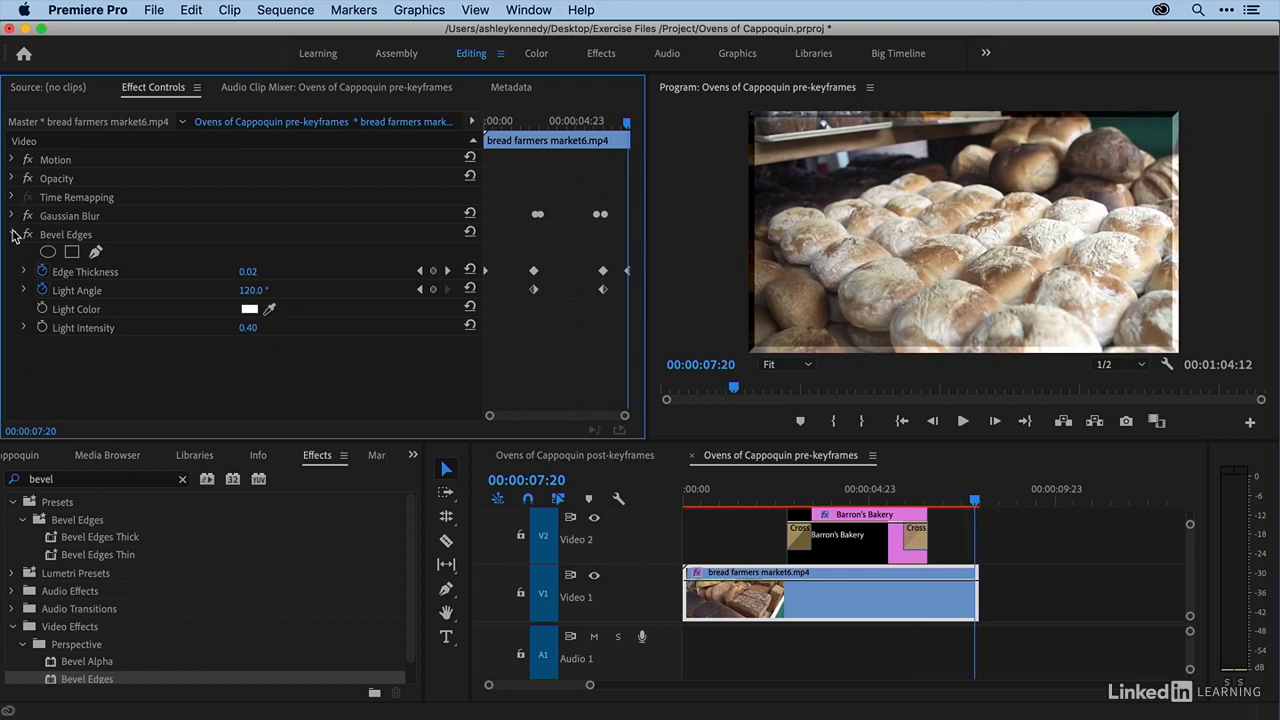
{"action": "left_click", "coordinate": [13, 234]}
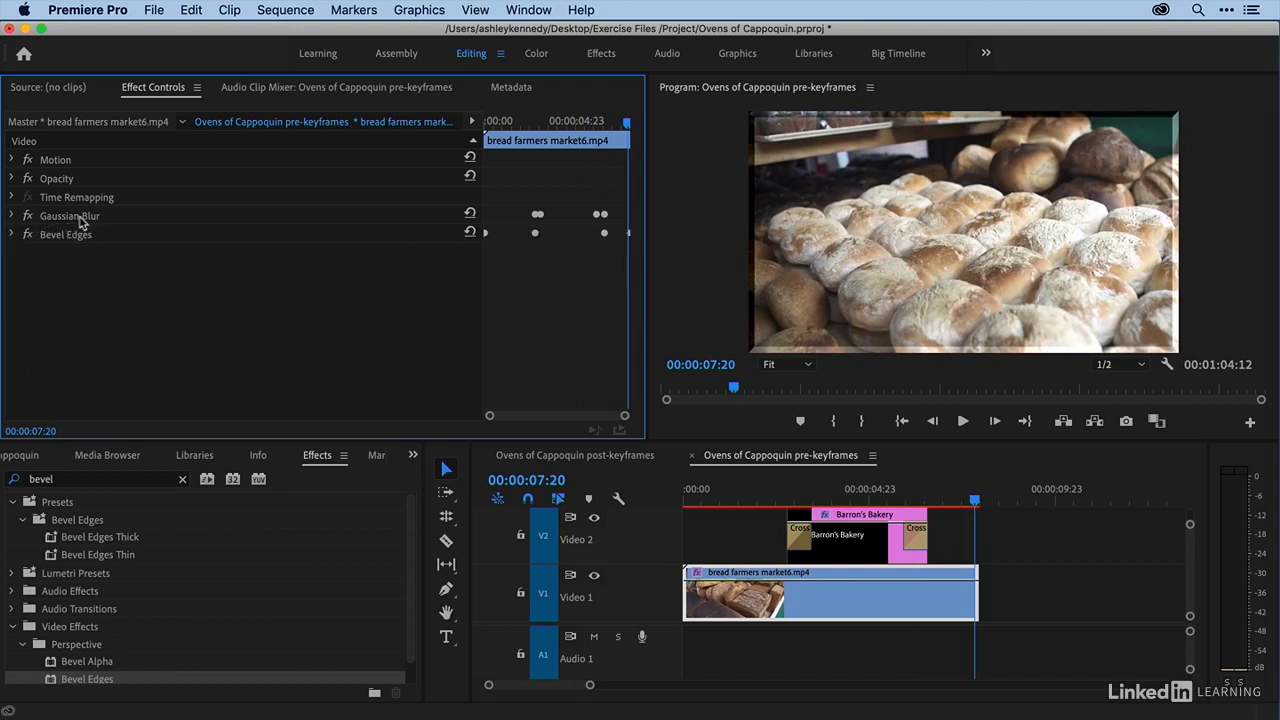
{"action": "left_click", "coordinate": [773, 496]}
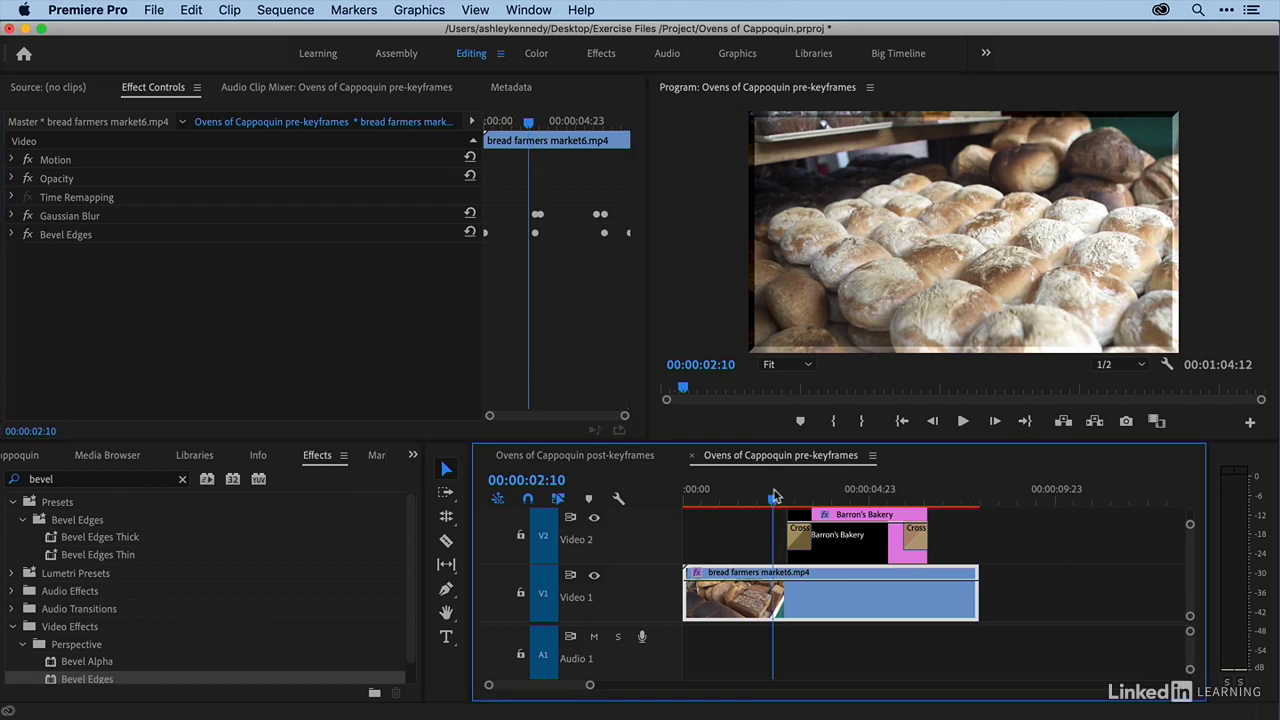
{"action": "left_click_drag", "start_coordinate": [64, 219], "coordinate": [70, 242]}
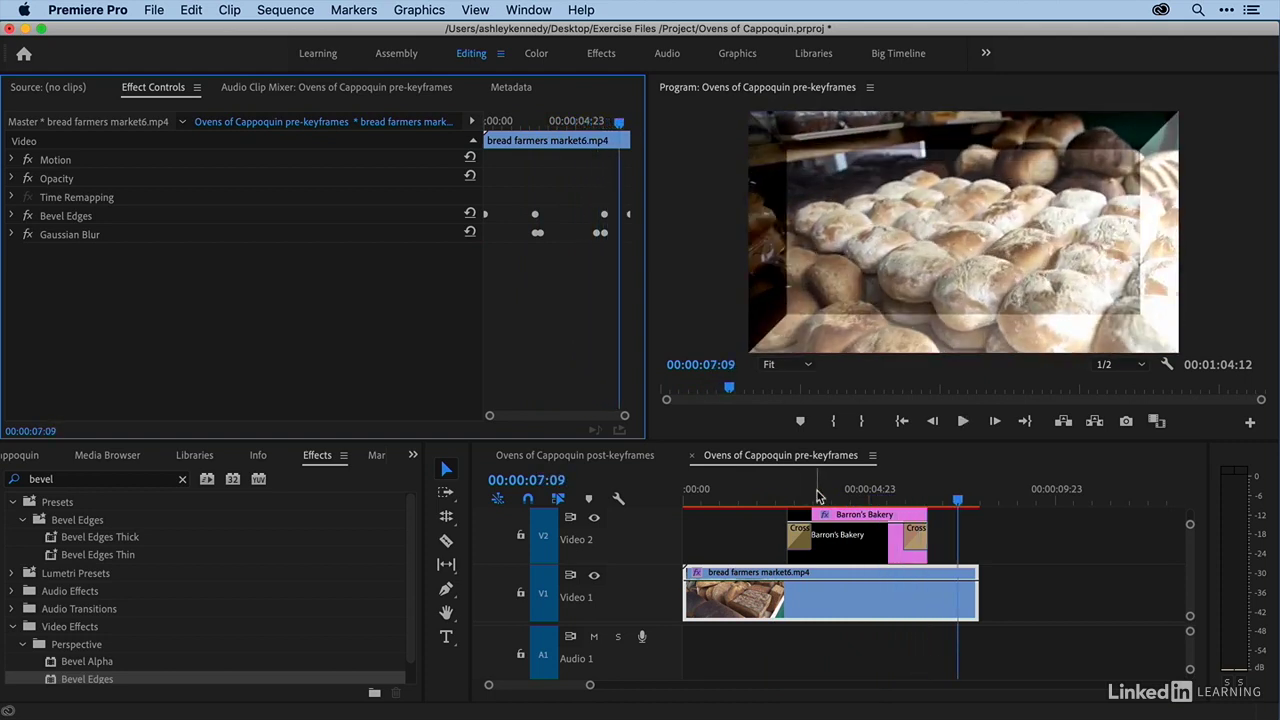
{"action": "left_click", "coordinate": [860, 497]}
{"action": "left_click", "coordinate": [867, 497]}
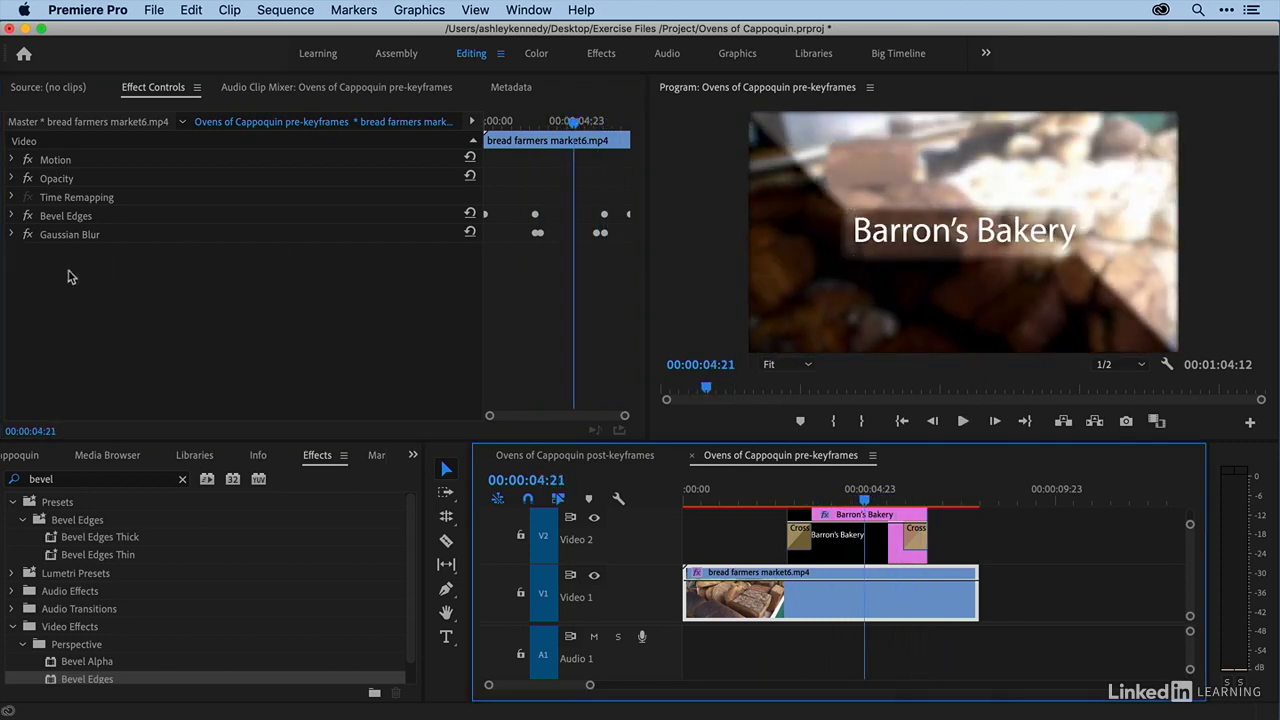
{"action": "left_click_drag", "start_coordinate": [68, 222], "coordinate": [70, 243]}
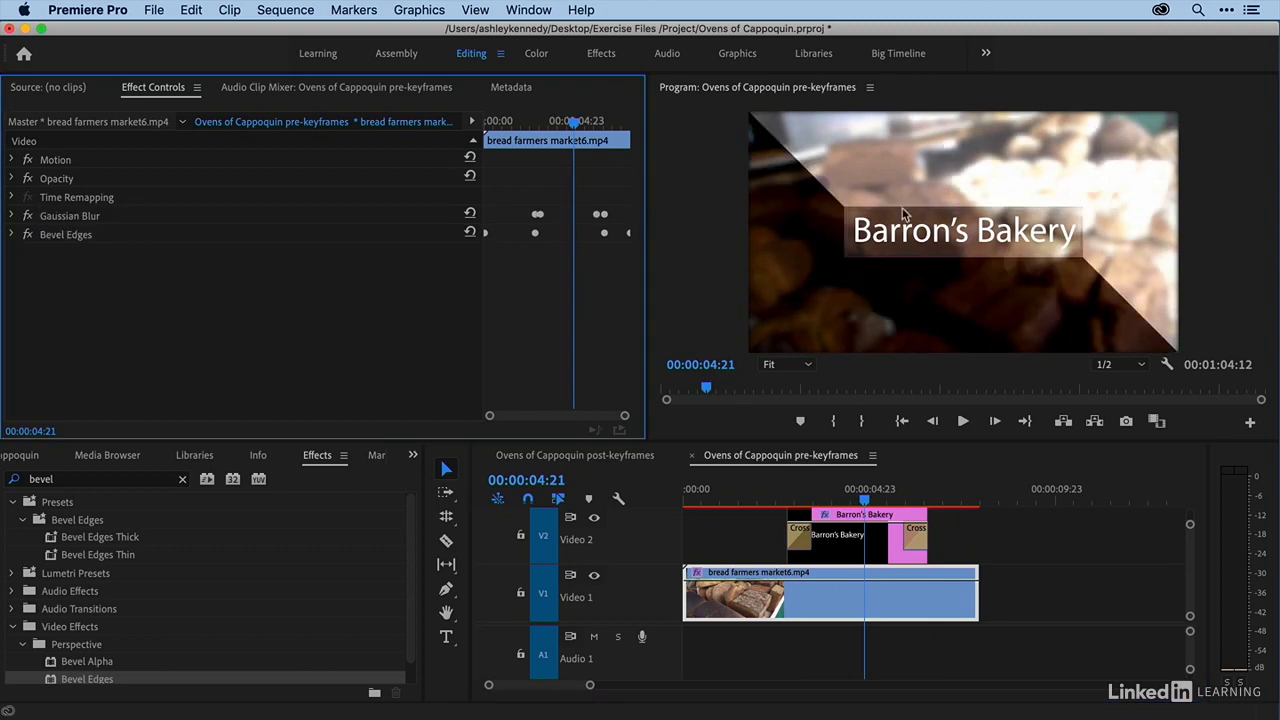
Play the sequence from 00:00:02:10 to review the combined blur and bevel animation around the title
{"action": "left_click", "coordinate": [773, 499]}
{"action": "key", "text": "space"}
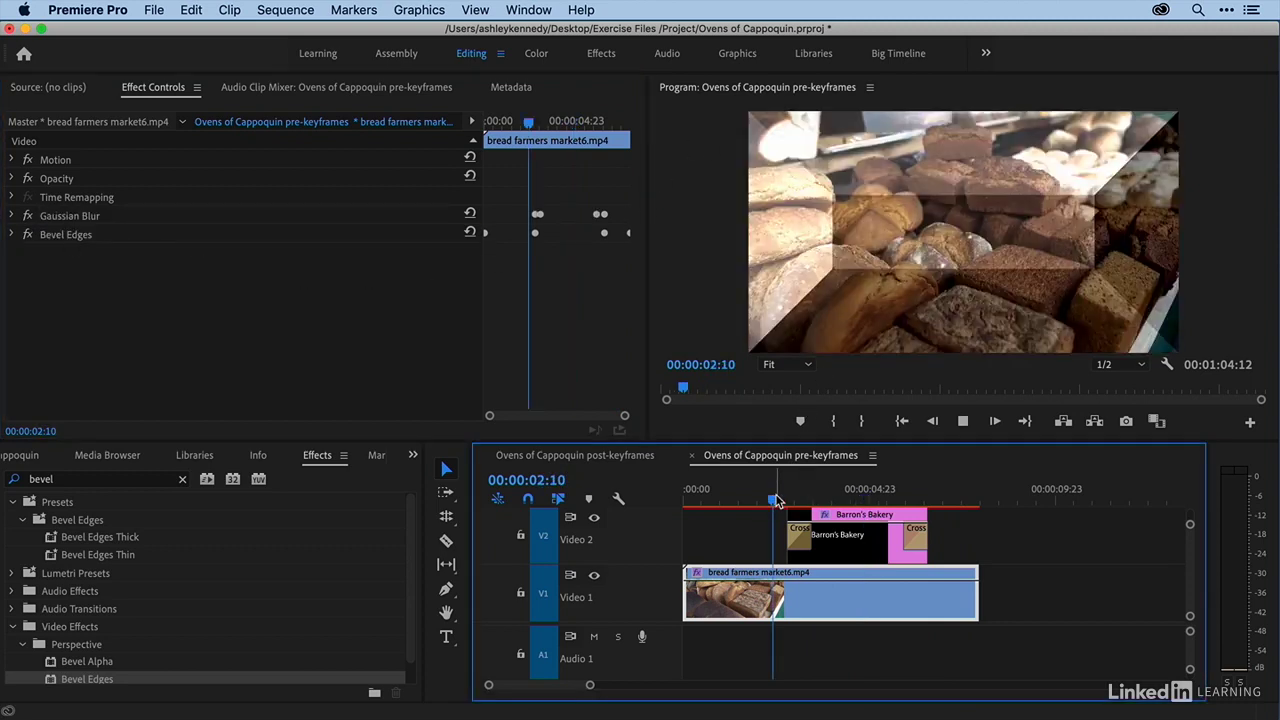